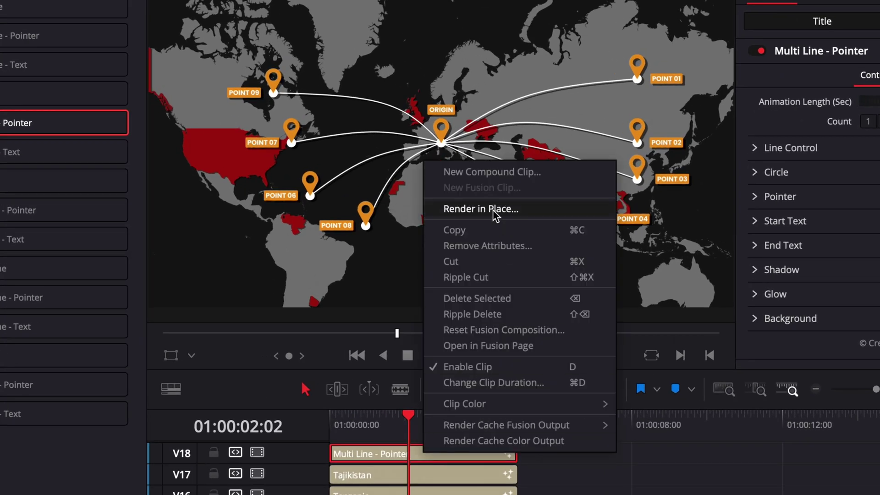
- Bring up Render in Place and New Compound Clip for the clips, then cancel both
left_click(494, 215)
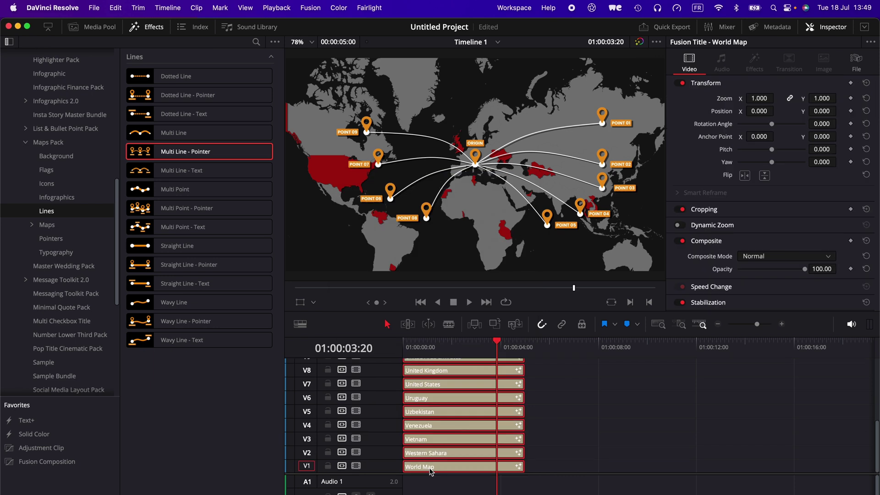
right_click(431, 463)
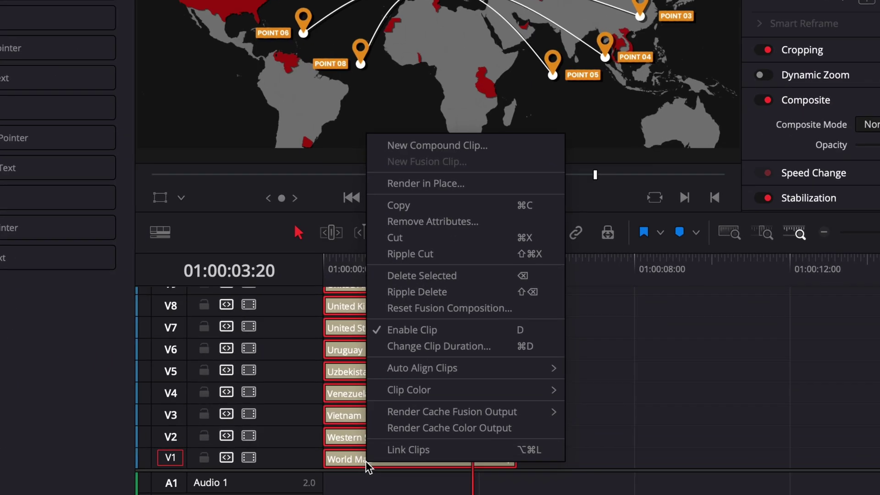
left_click(405, 148)
key("Escape")
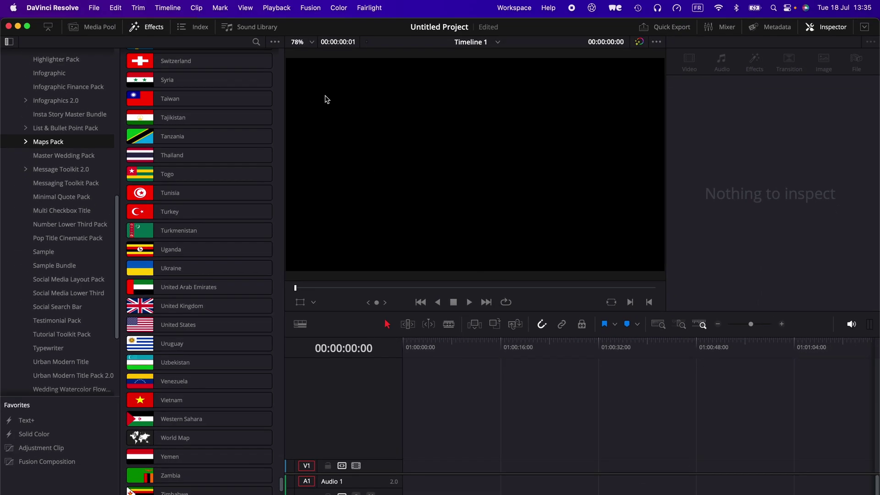
left_click(276, 8)
mouse_move(304, 71)
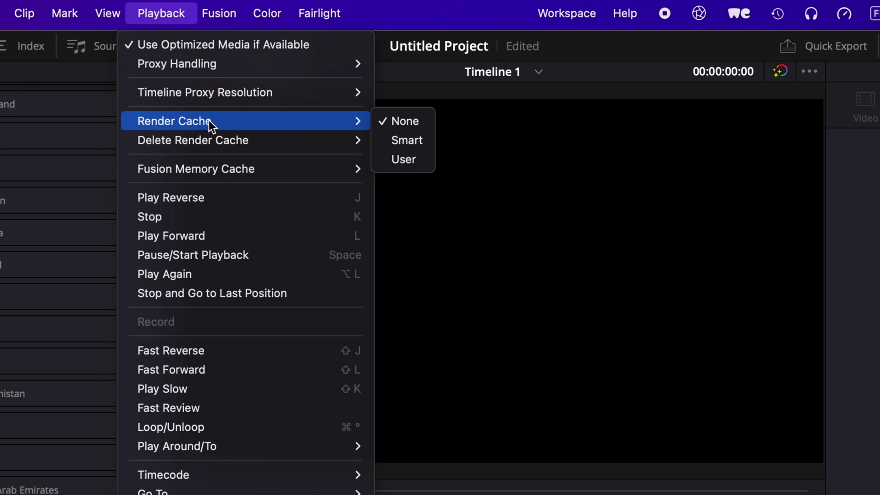
left_click(613, 161)
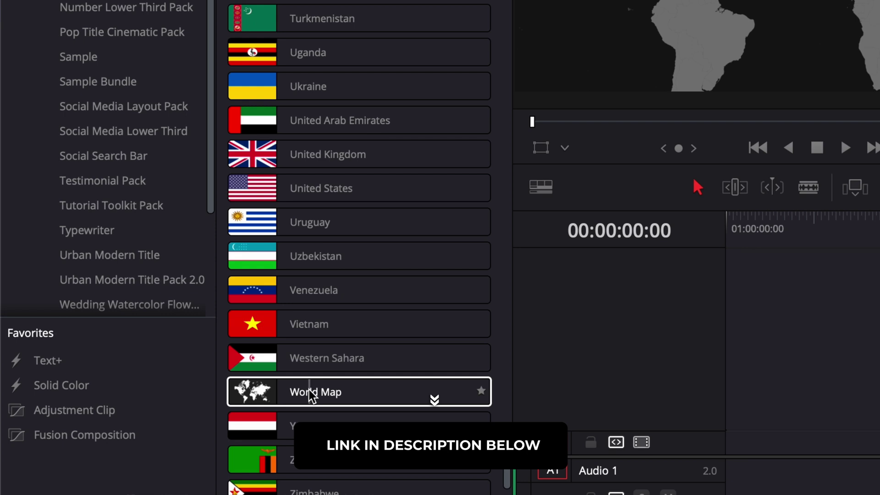
- Place the World Map title on track V1 and preview its animation from the start
left_click_drag(312, 395, 720, 441)
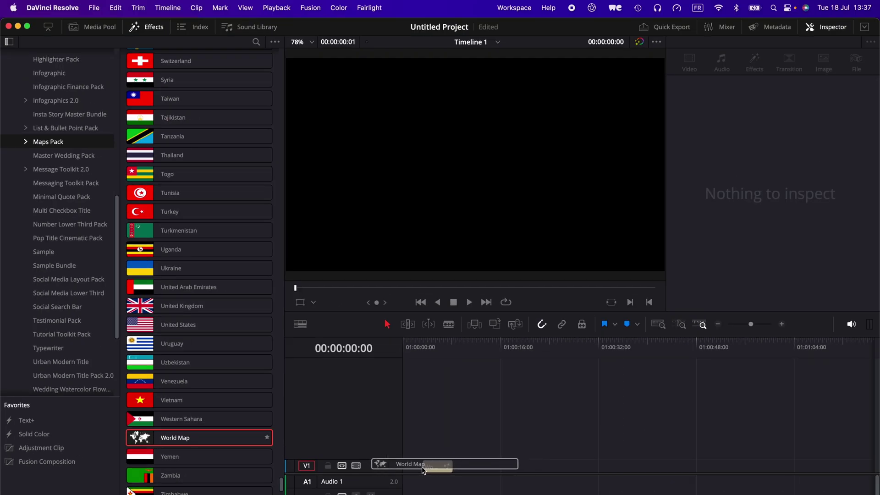
left_click_drag(411, 464, 405, 463)
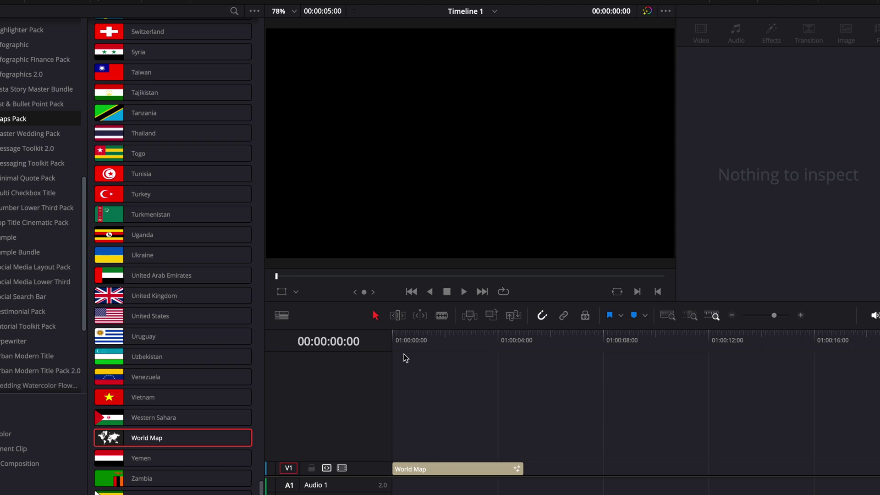
left_click(396, 343)
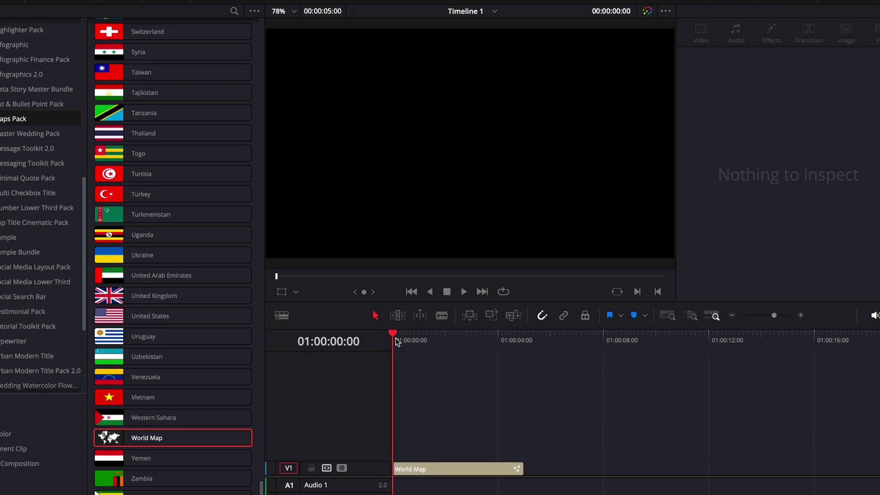
key("space")
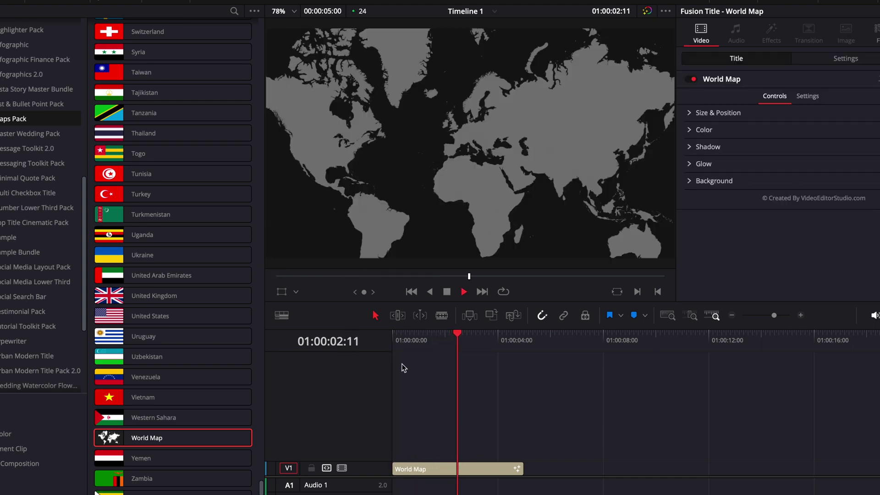
key("space")
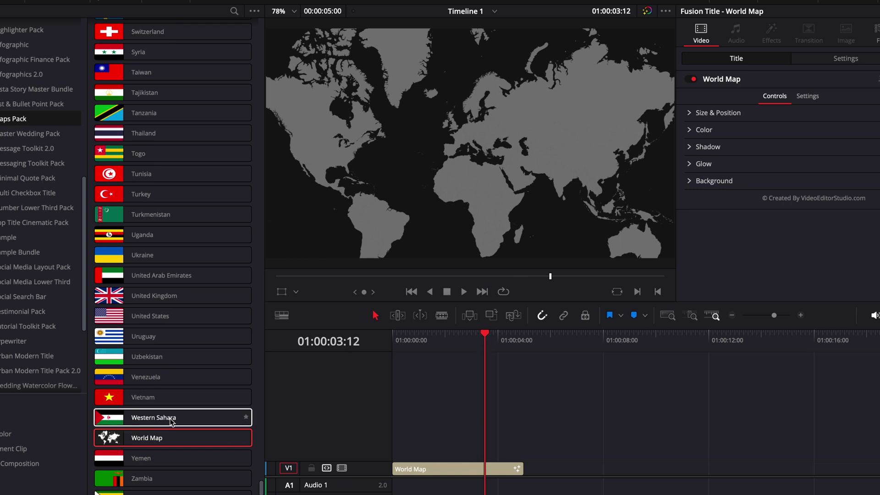
- Stack Western Sahara through United Arab Emirates titles on V2–V9 and preview them
left_click_drag(215, 417, 392, 456)
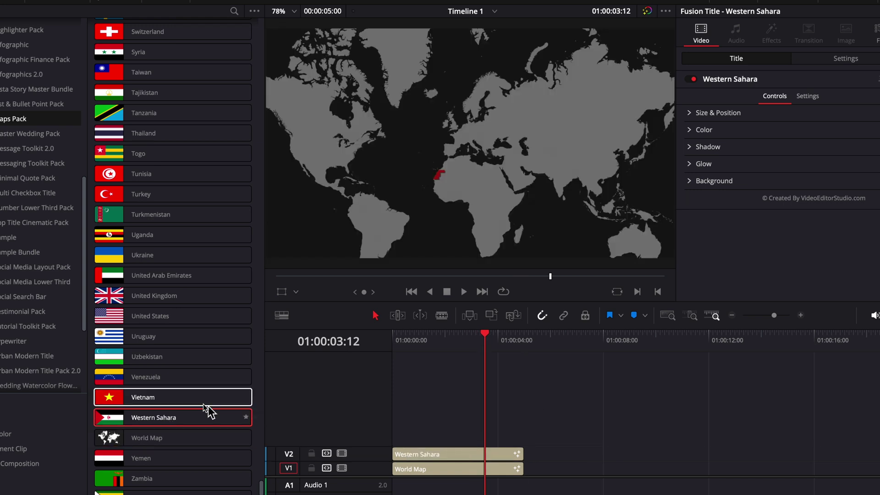
left_click_drag(173, 395, 397, 444)
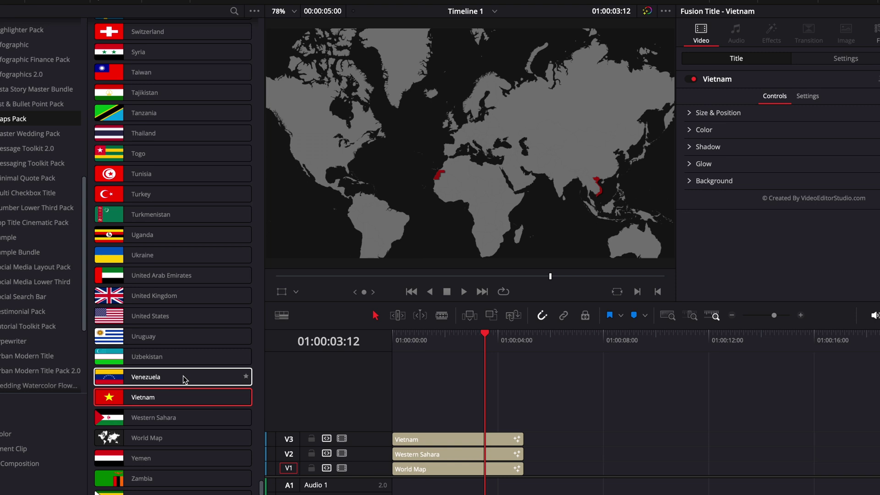
left_click_drag(182, 377, 394, 430)
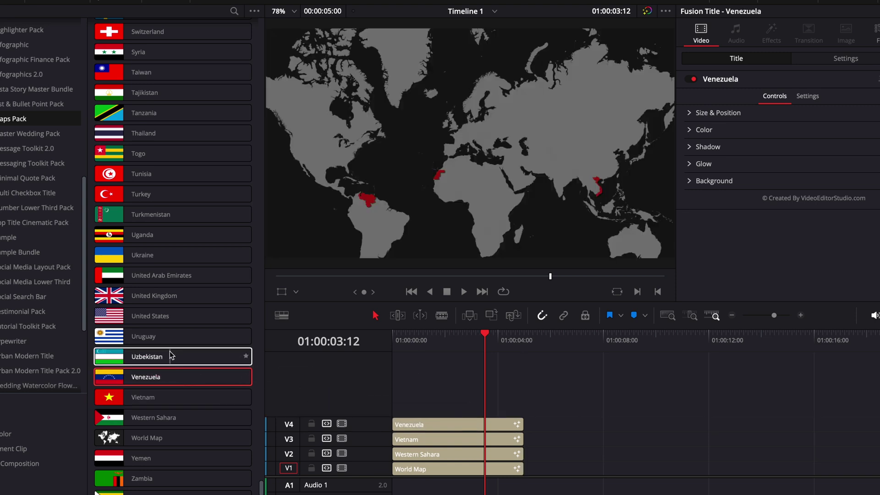
left_click_drag(173, 357, 397, 406)
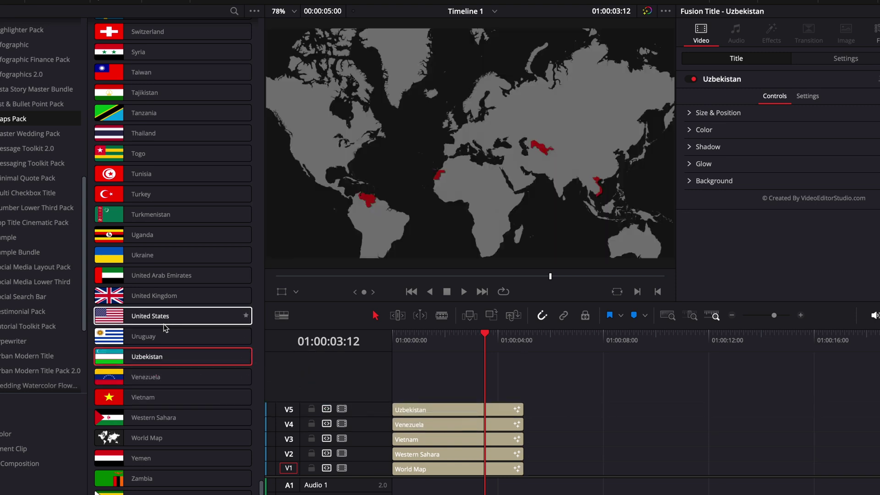
left_click_drag(170, 336, 397, 395)
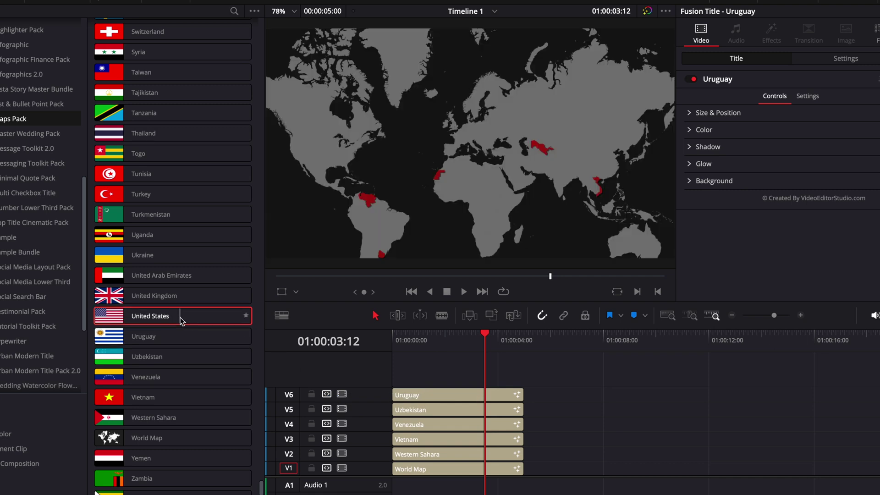
left_click_drag(181, 316, 397, 380)
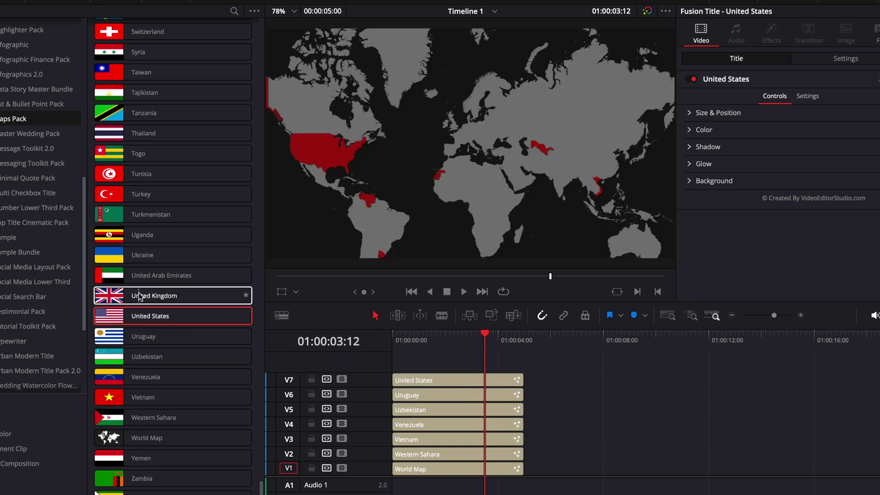
left_click_drag(185, 304, 395, 372)
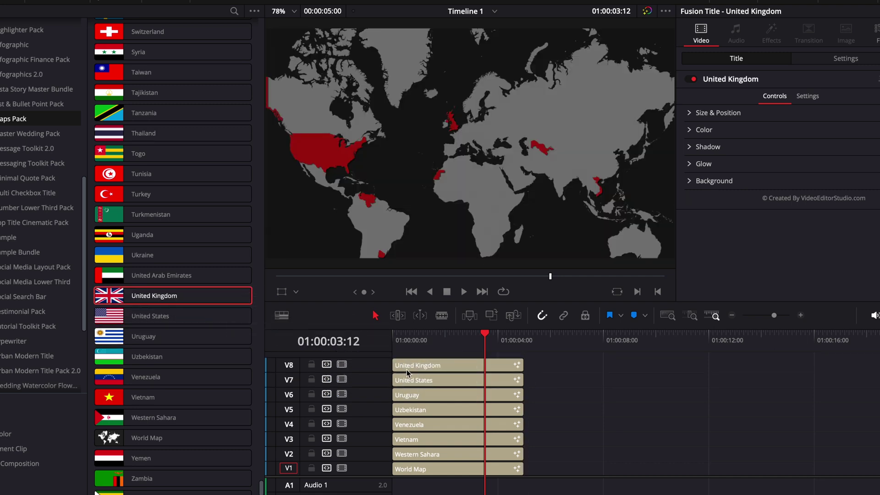
left_click_drag(156, 275, 394, 350)
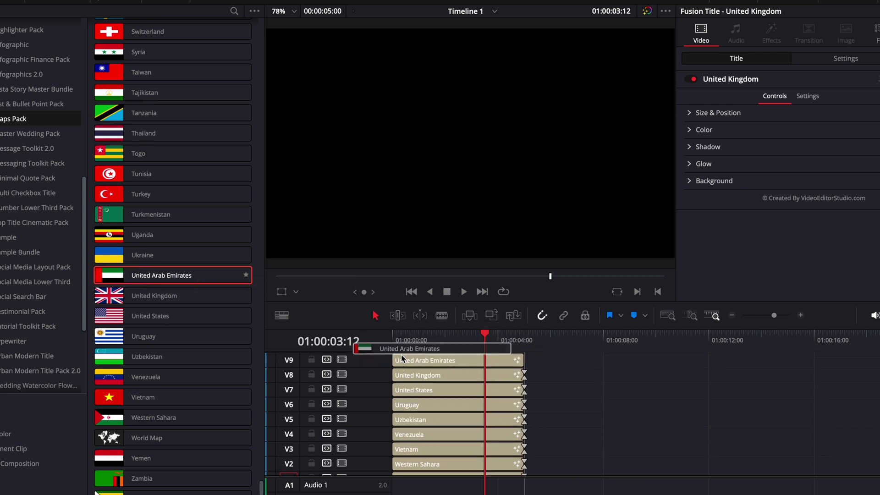
left_click(394, 342)
key("space")
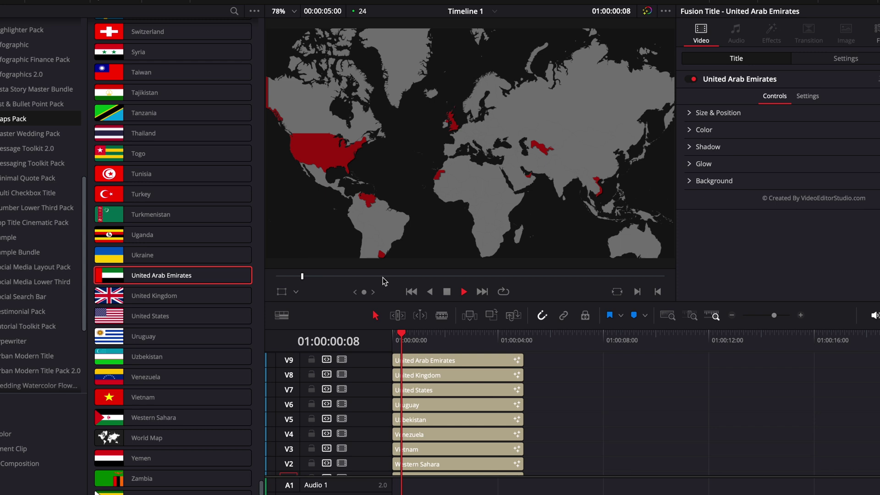
left_click(395, 342)
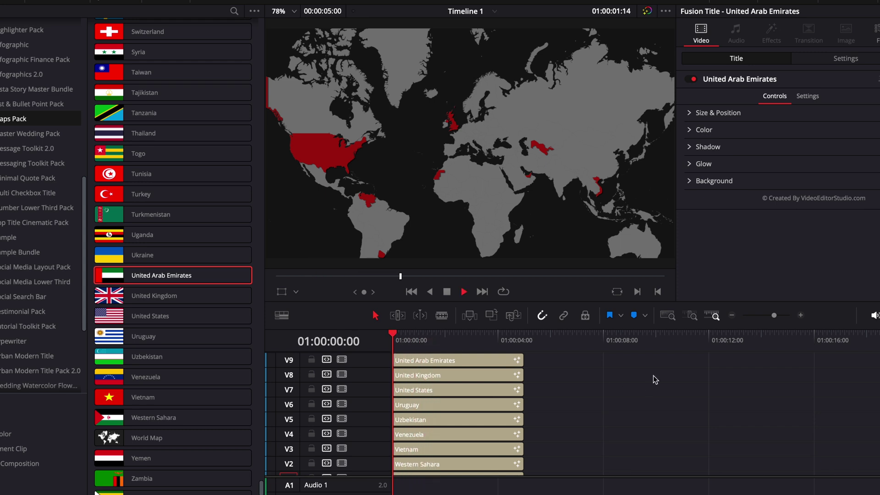
key("space")
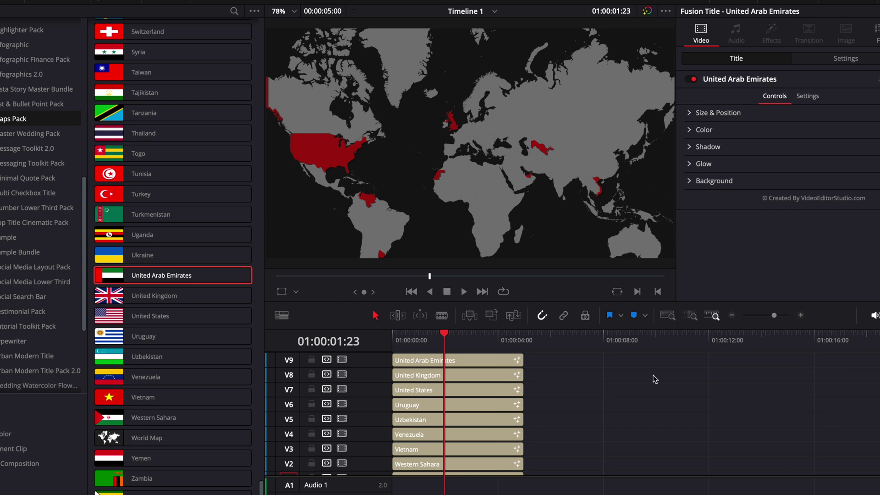
- Add the Ukraine and Uganda titles on top tracks and preview the pointer animation
left_click_drag(216, 256, 396, 359)
left_click_drag(183, 235, 396, 360)
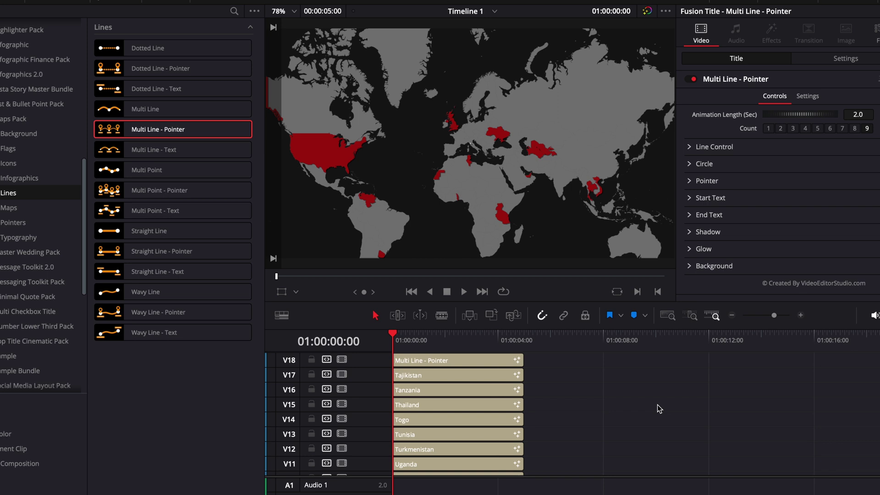
key("space")
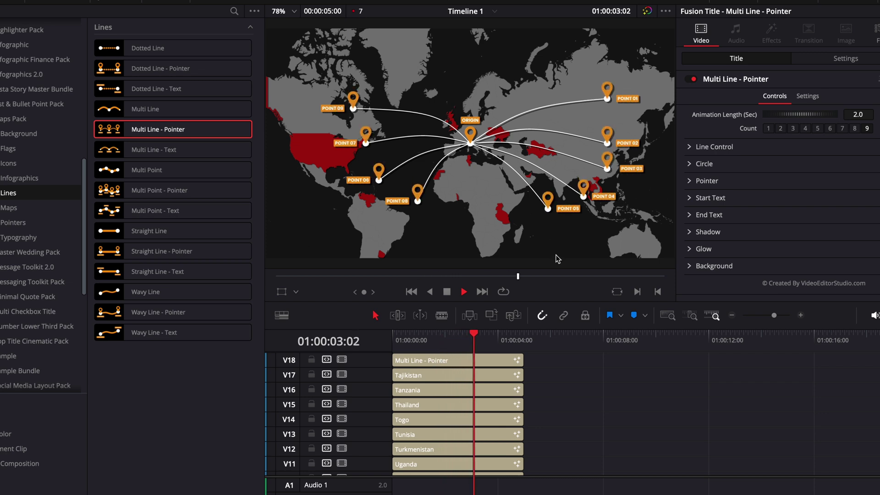
key("space")
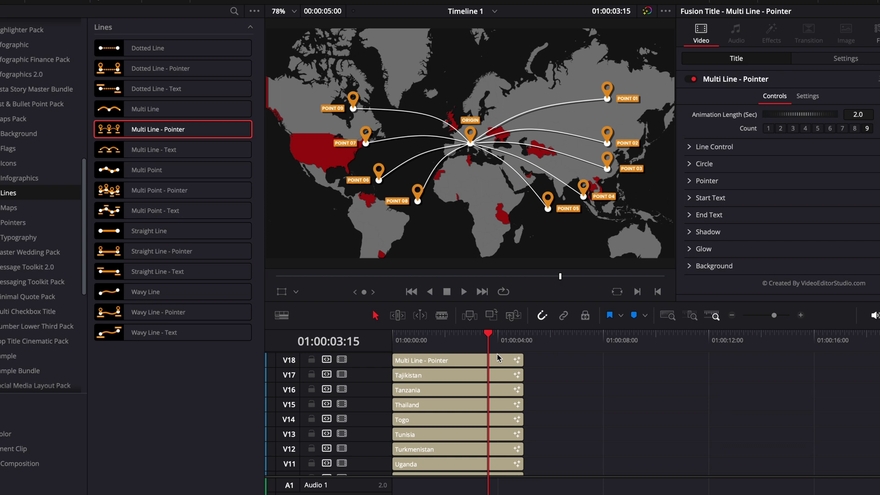
- Replay the pointer animation over the map from the start twice
left_click(397, 344)
key("space")
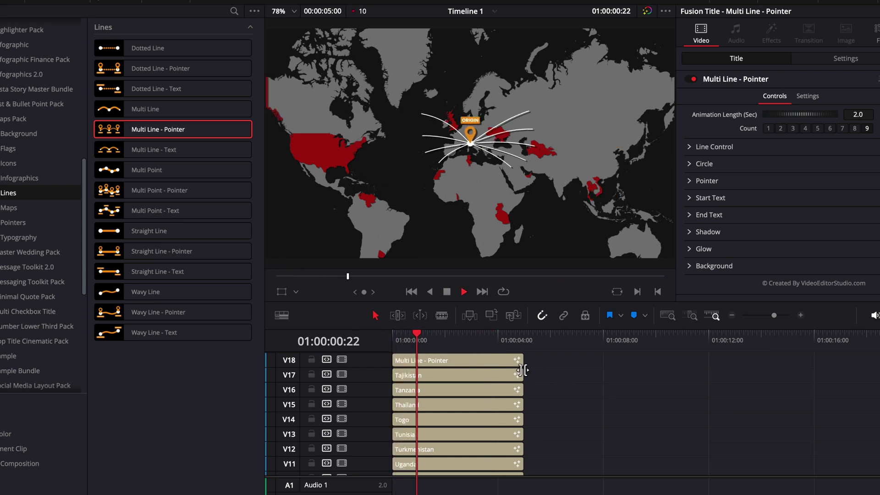
key("space")
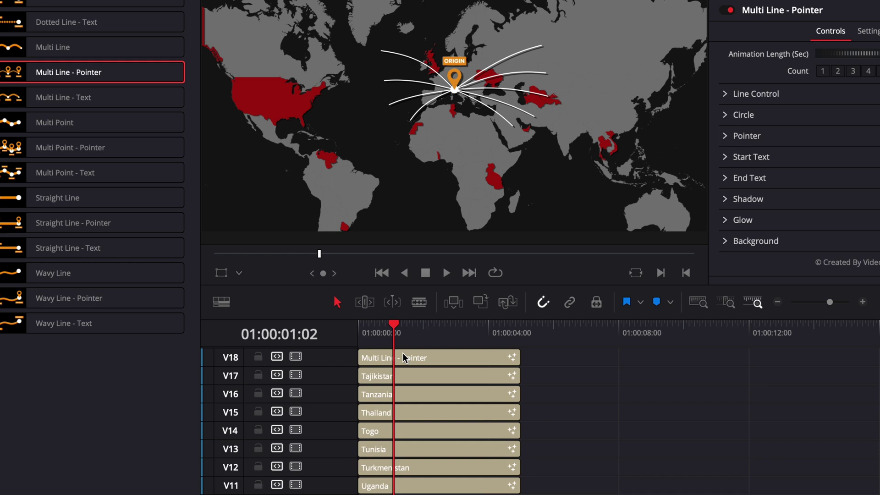
left_click(402, 345)
key("space")
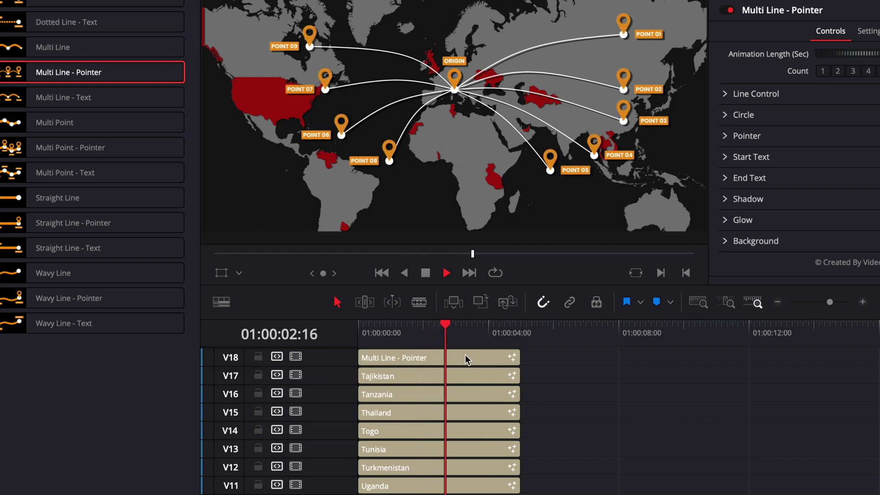
key("space")
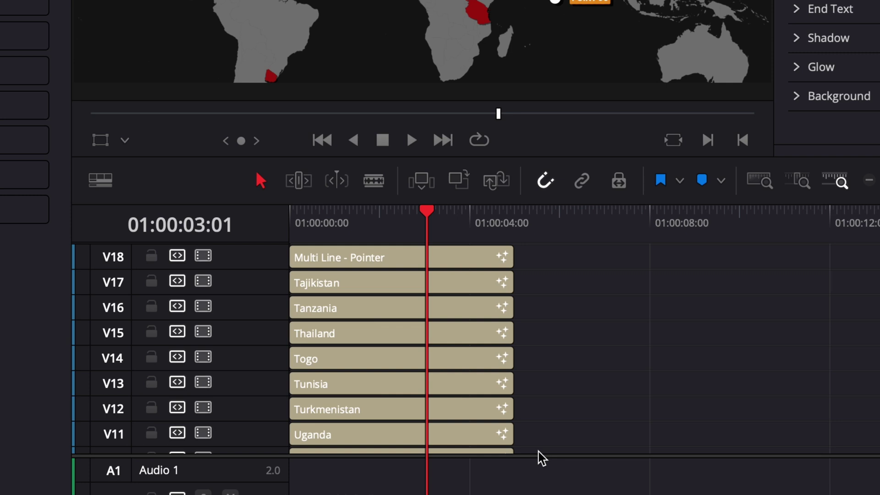
- Select the Multi Line - Pointer clip on V18 and bring up its Render in Place dialog
scroll(314, 388, "down", 10)
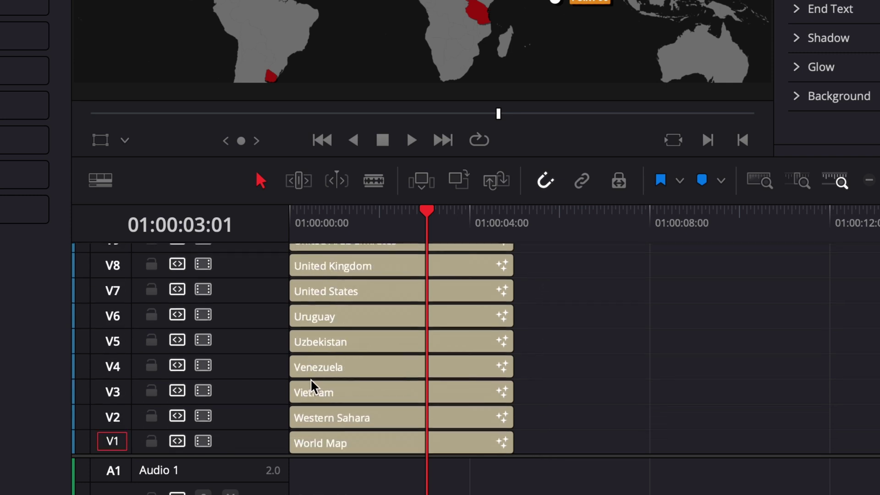
scroll(316, 419, "up", 3)
scroll(321, 422, "up", 7)
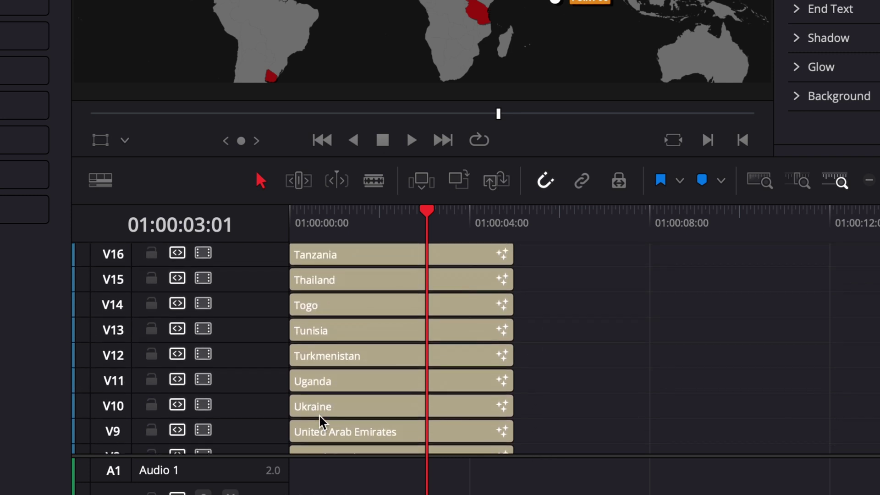
key("shift+Left")
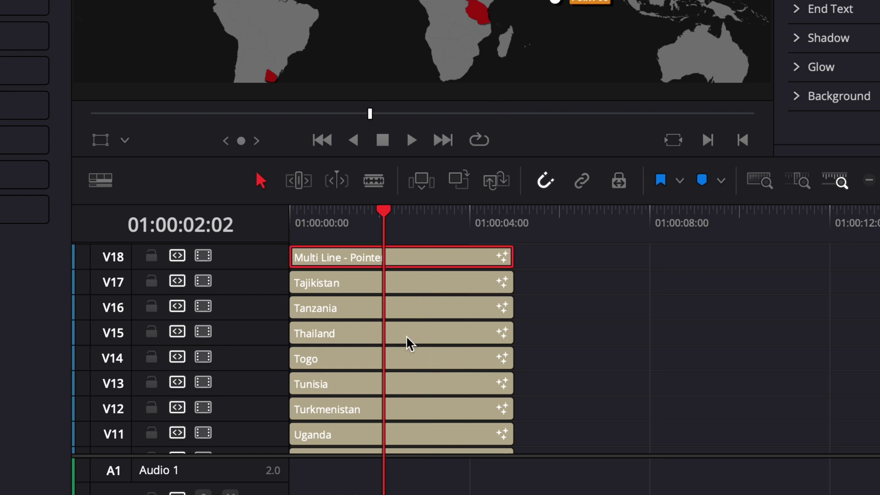
right_click(400, 251)
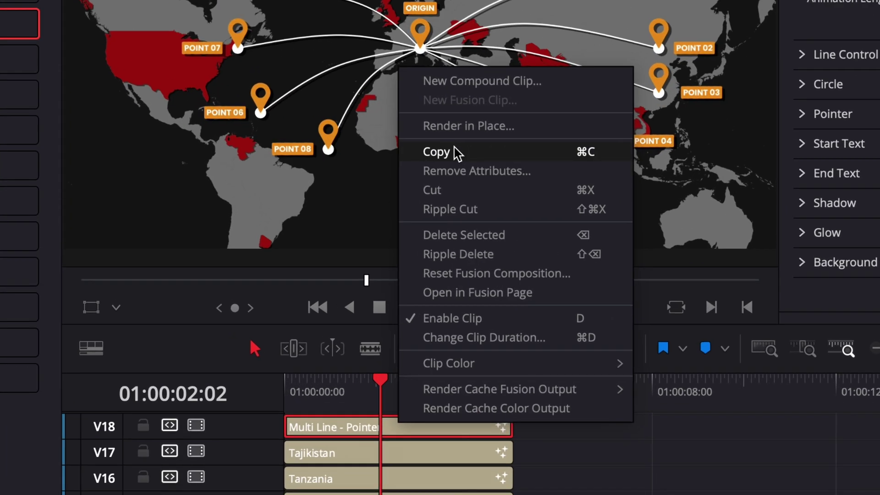
left_click(454, 129)
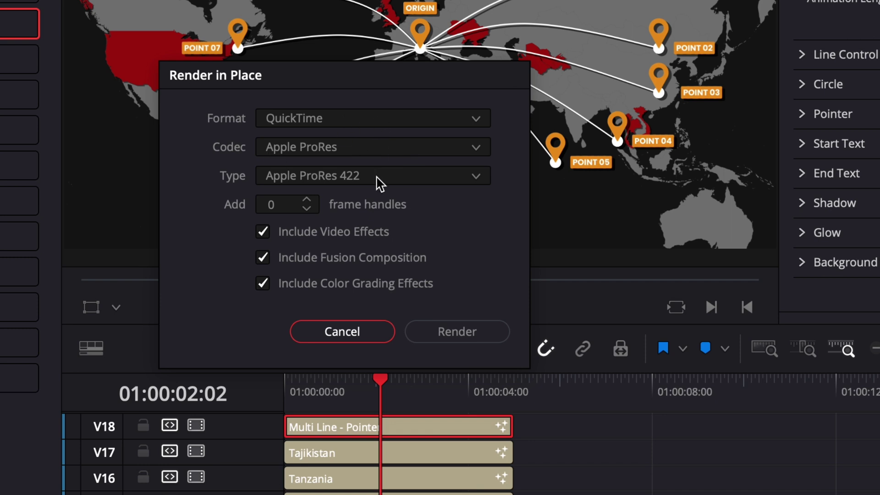
- Render the pointer title in place, saving Multi Line - Pointer Render 1.mov to the Desktop
left_click(470, 336)
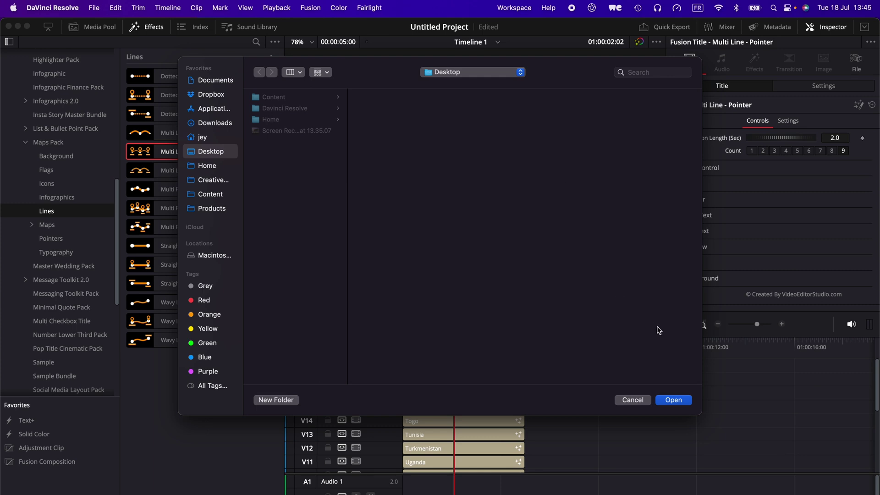
left_click(678, 400)
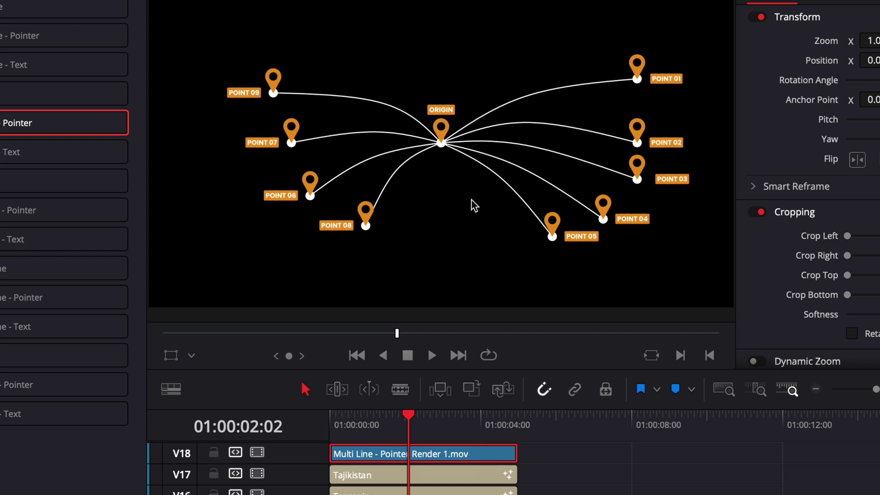
- Undo the render to restore the original pointer title and reopen Render in Place
key("super+z")
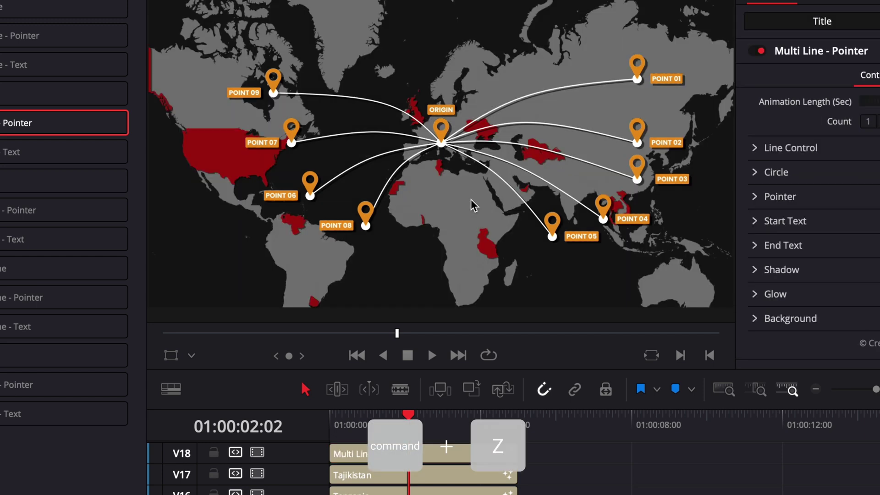
left_click(425, 453)
right_click(424, 454)
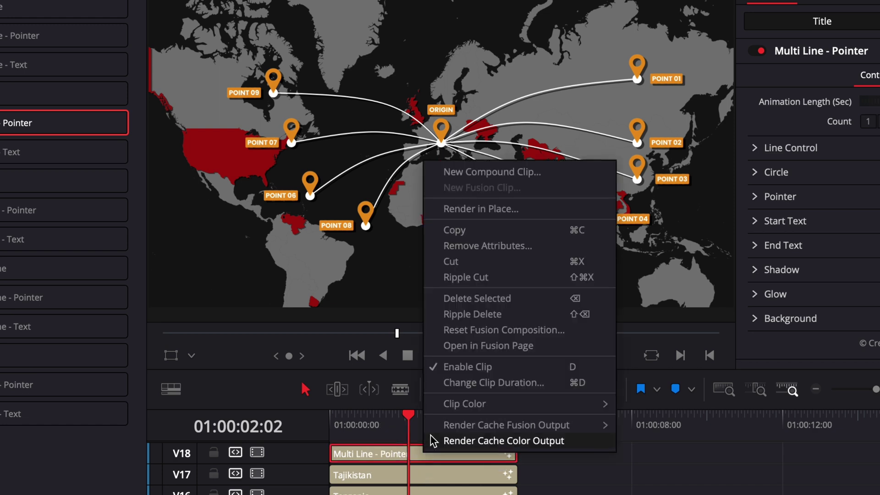
left_click(494, 210)
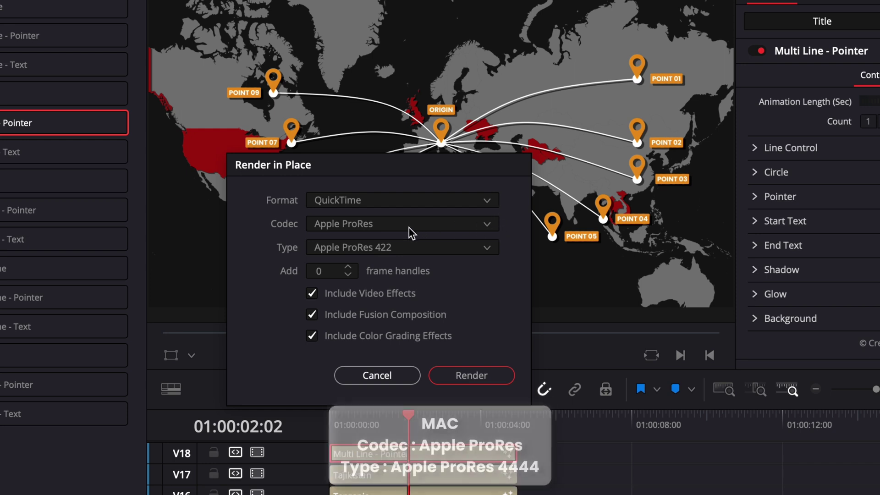
- Render the title as GoPro CineForm RGB 16-bit, saving Render 2.mov to the Desktop
left_click(383, 250)
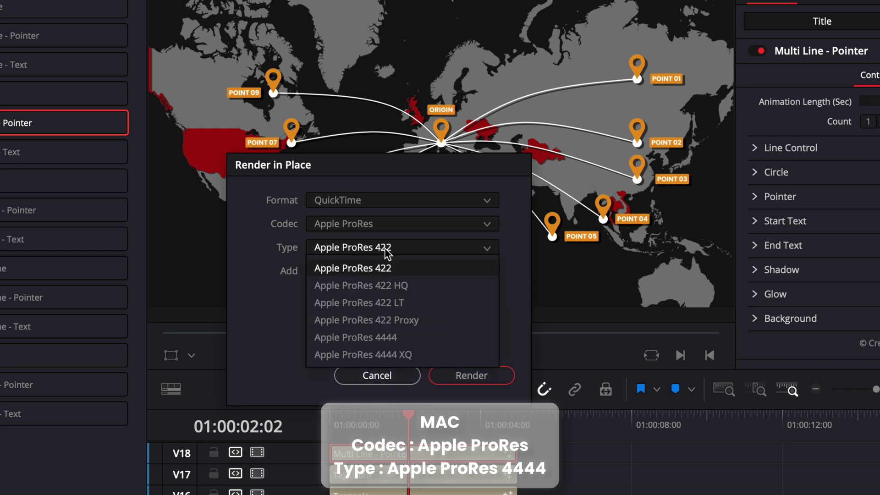
left_click(392, 339)
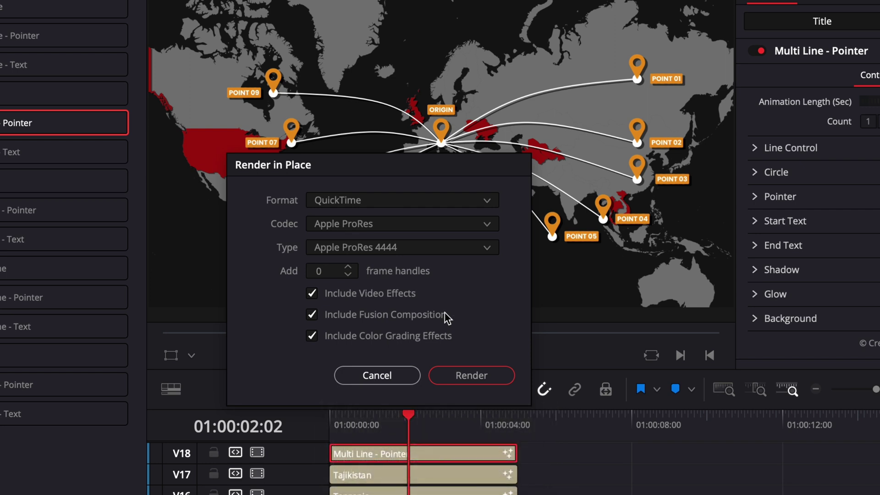
left_click(431, 223)
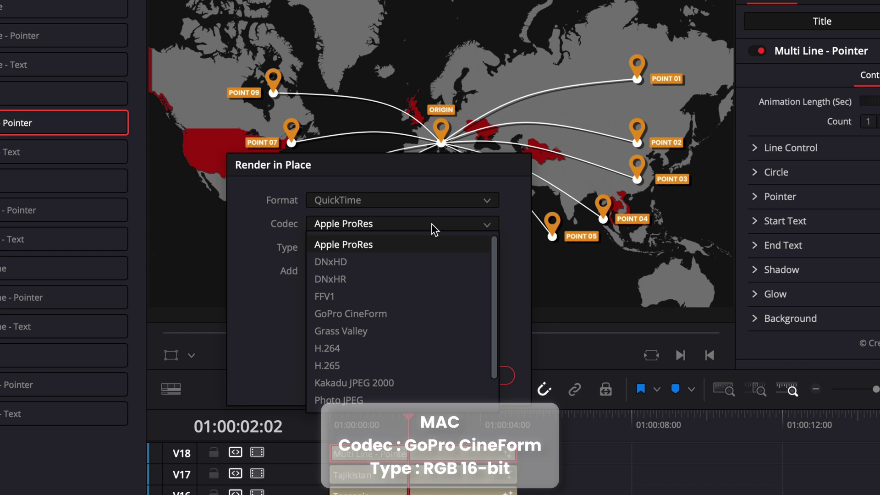
left_click(393, 314)
left_click(334, 246)
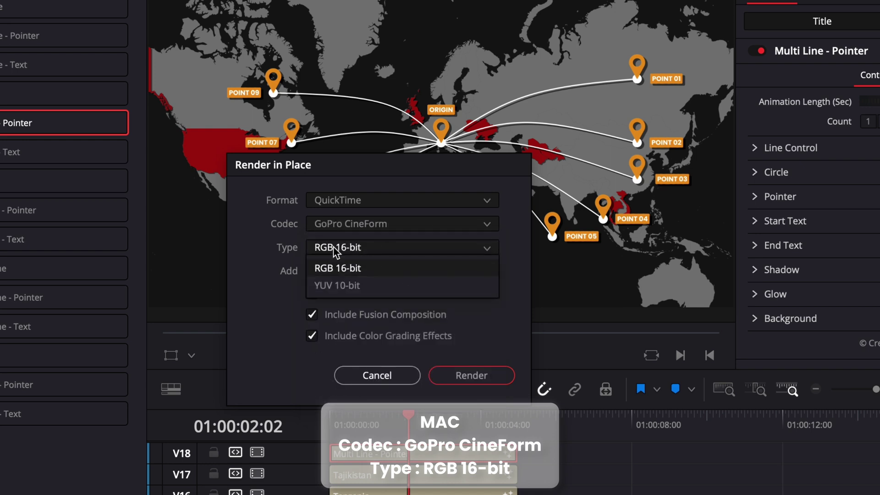
left_click(381, 271)
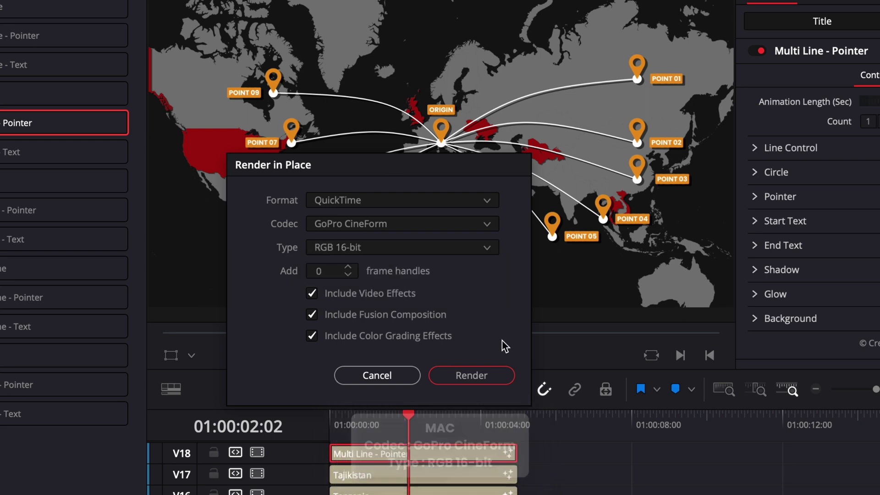
left_click(477, 375)
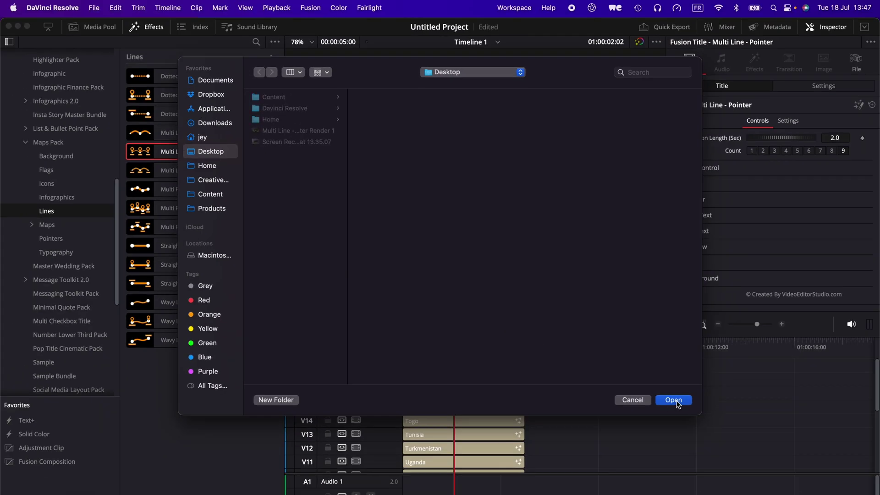
left_click(674, 401)
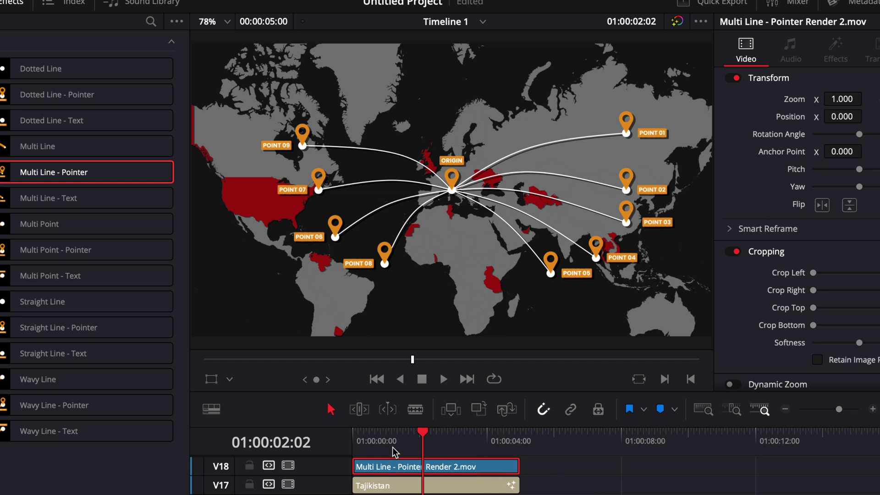
left_click(357, 443)
left_click(443, 379)
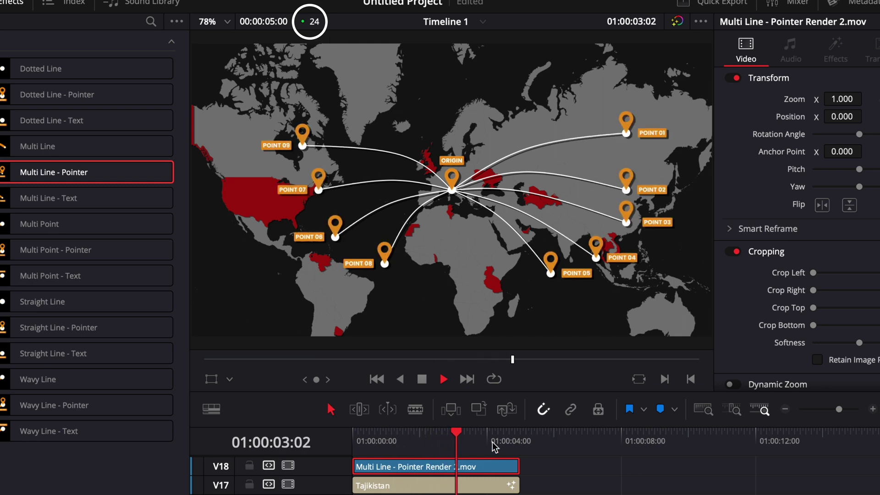
key("space")
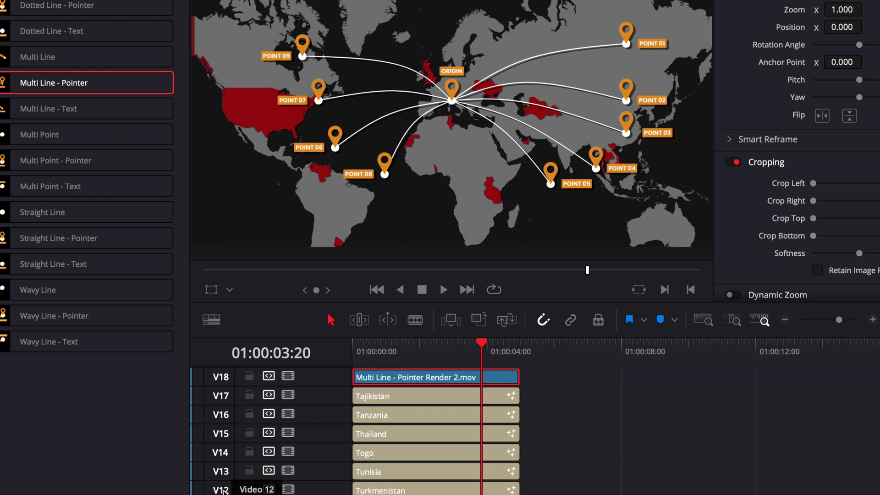
- Combine the World Map and country title clips into Compound Clip 1 on V1
scroll(221, 467, "down", 5)
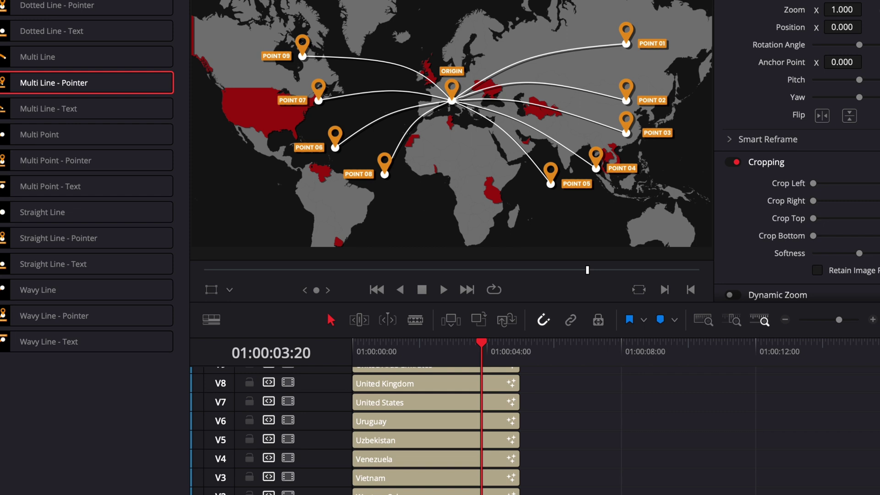
scroll(358, 431, "up", 5)
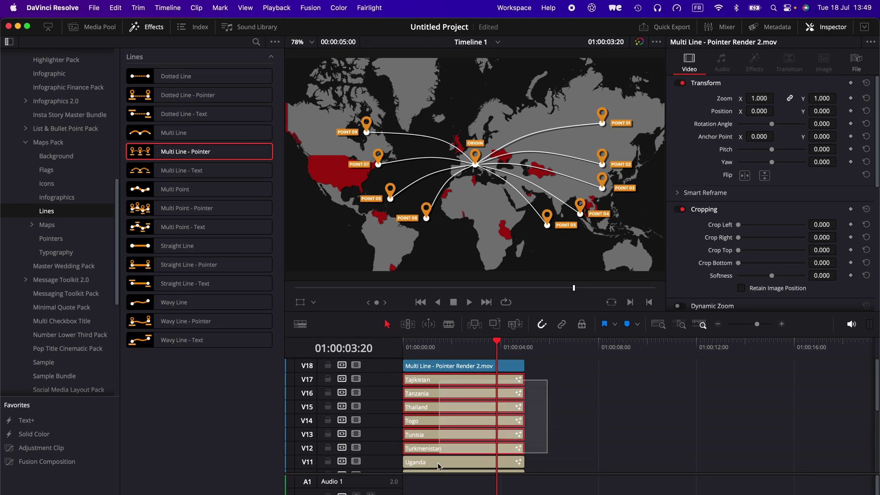
key("super+a")
scroll(392, 458, "down", 5)
right_click(430, 469)
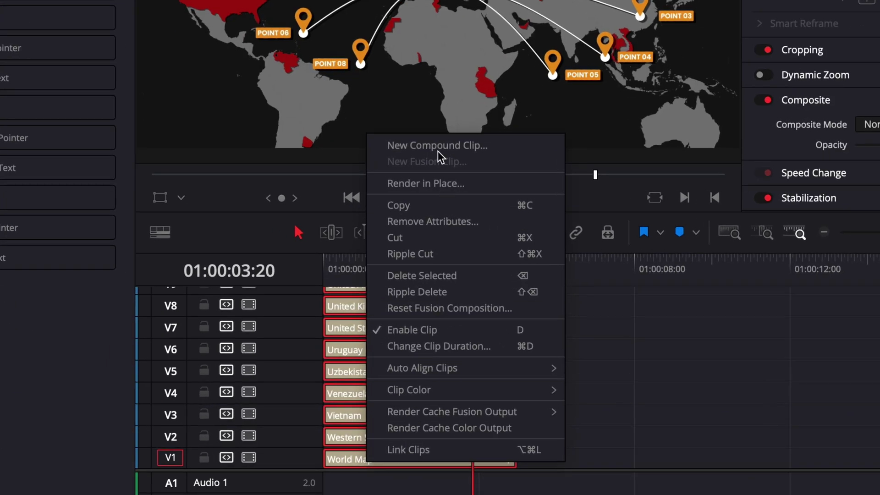
left_click(474, 275)
left_click(491, 219)
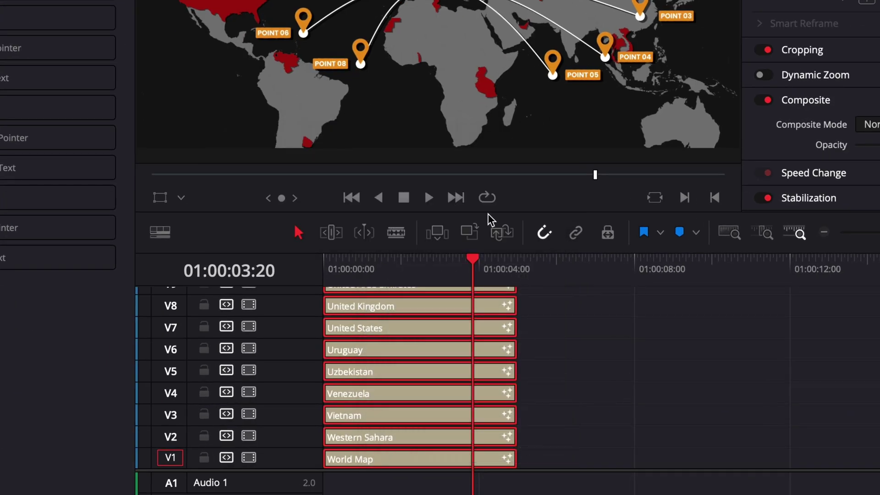
- Render Compound Clip 1 in place and confirm saving the render
right_click(393, 463)
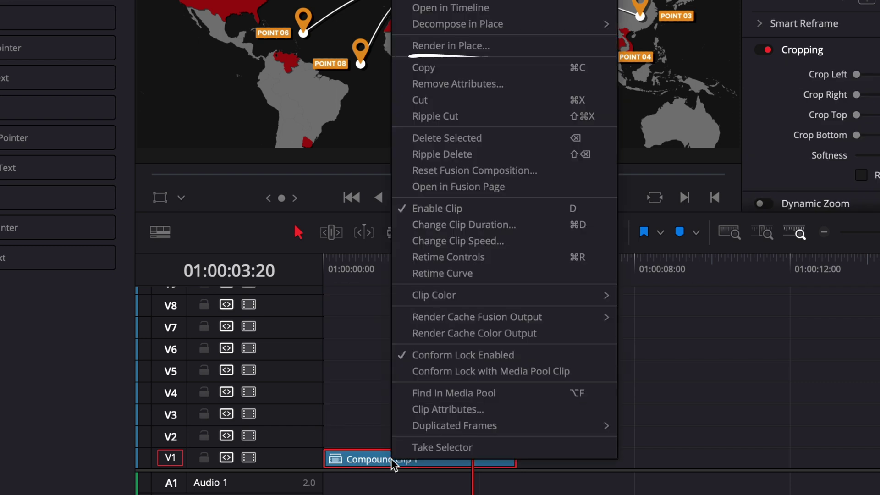
left_click(451, 45)
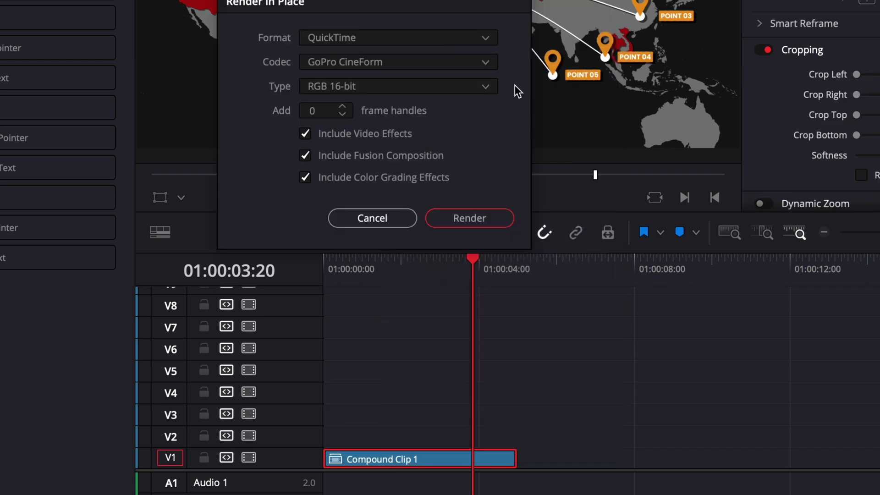
left_click(460, 219)
key("Return")
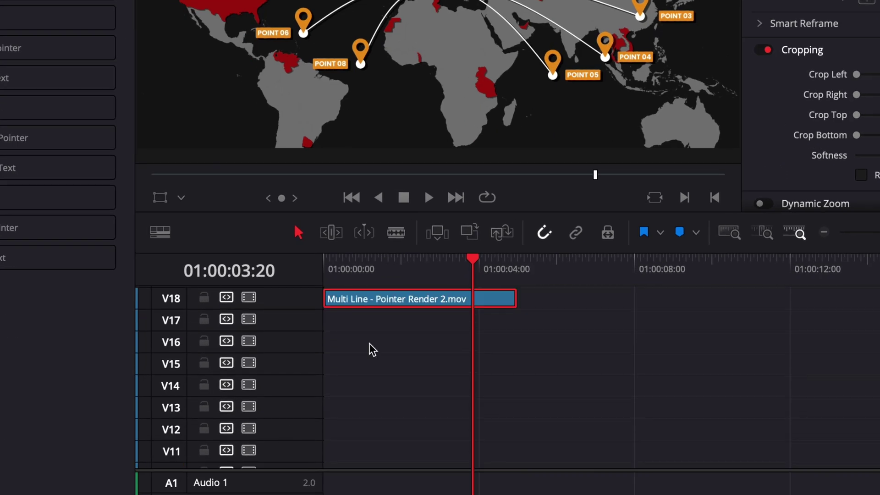
- Move Multi Line - Pointer Render 2.mov from V18 to V2 and park the playhead near two seconds
mouse_move(389, 307)
left_mouse_down()
mouse_move(377, 479)
mouse_move(381, 444)
left_mouse_up()
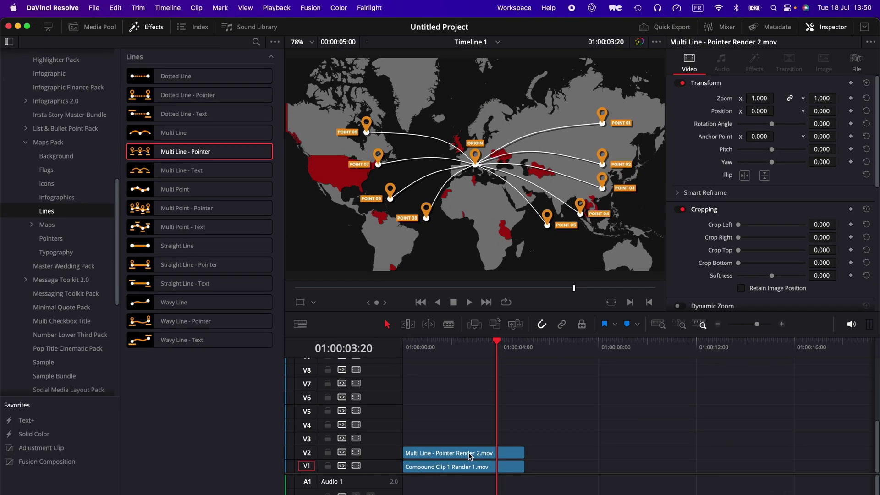
left_click(477, 454)
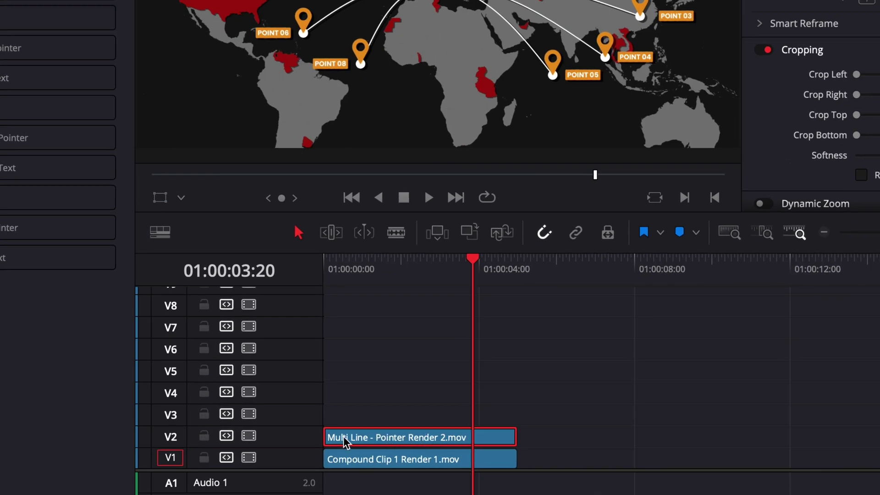
left_click(415, 270)
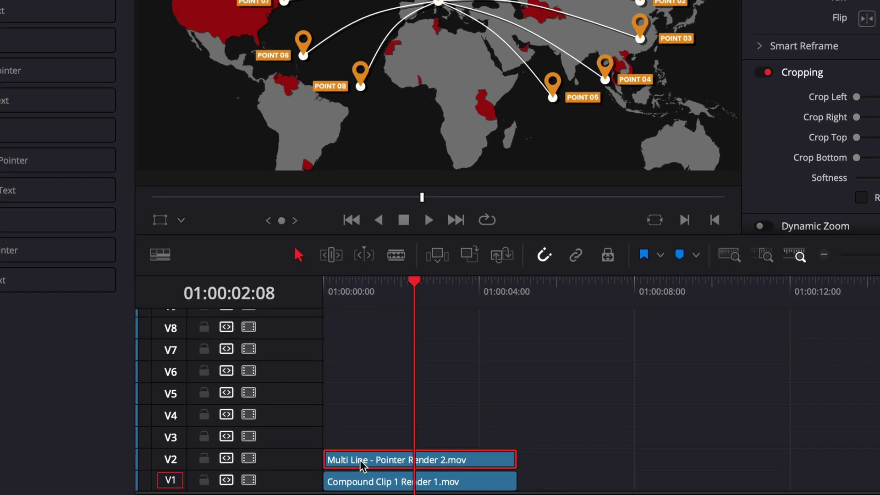
- Decompose the pointer render to its original title and set Origin Point to X 0.57, Y 0.554
right_click(427, 457)
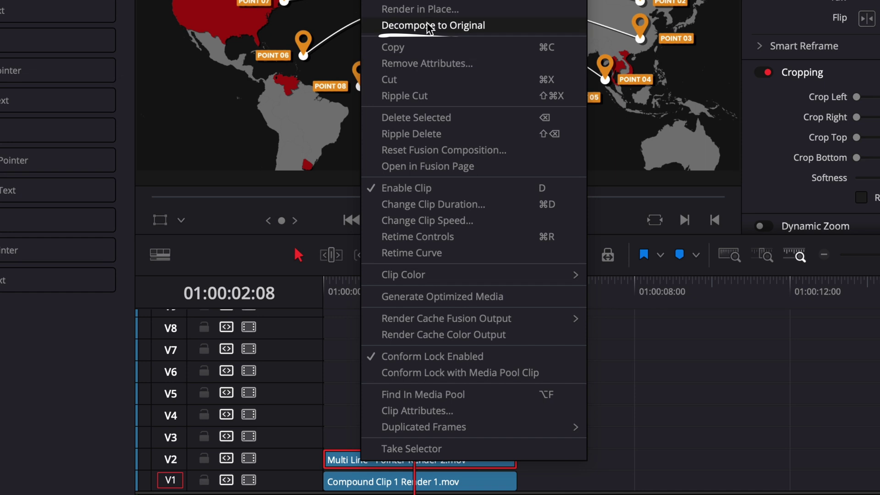
left_click(507, 28)
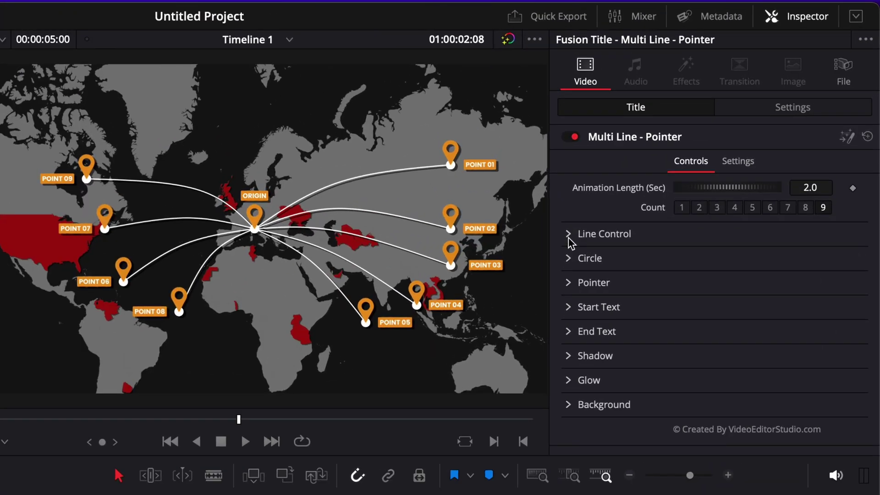
left_click(694, 137)
left_click_drag(718, 314, 738, 315)
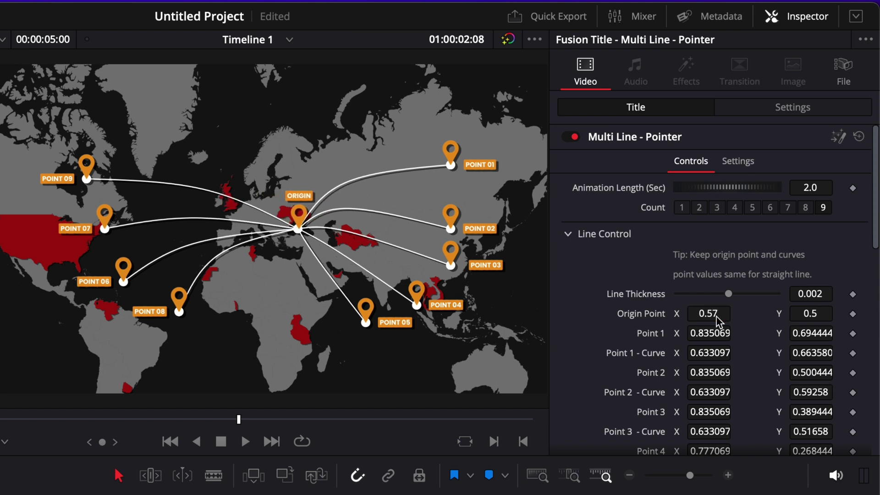
left_click_drag(806, 314, 831, 315)
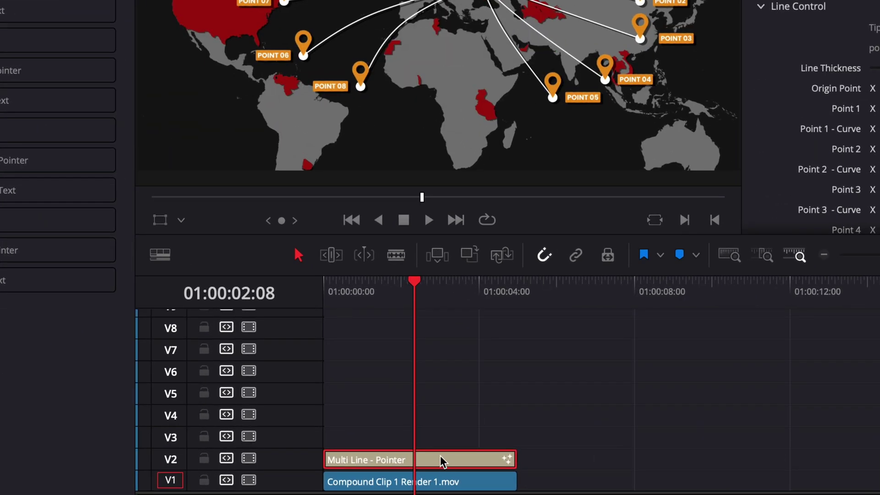
- Render the adjusted pointer title in place as Multi Line - Pointer Render 3.mov
right_click(476, 453)
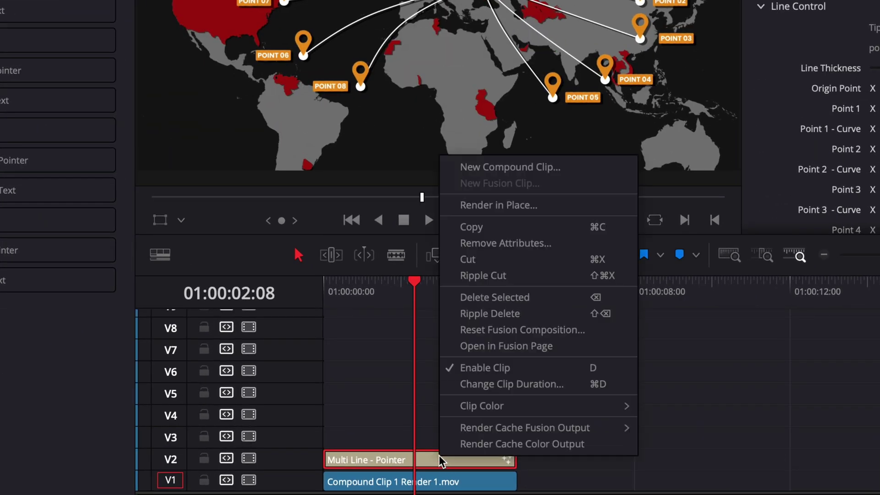
left_click(491, 205)
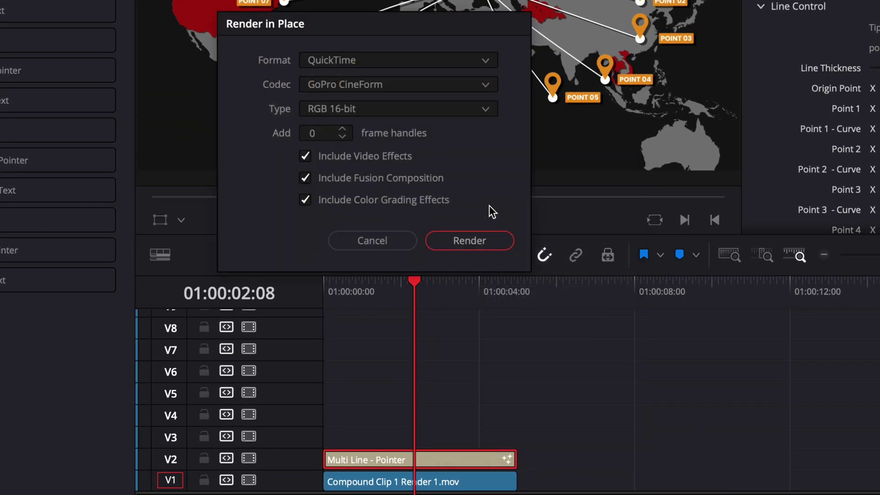
left_click(466, 243)
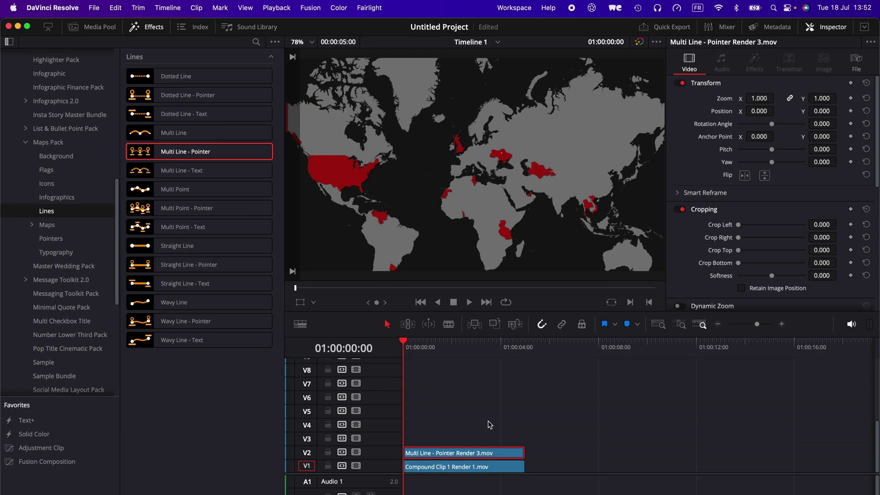
- Play back the re-rendered map animation, then replay it from the start
key("space")
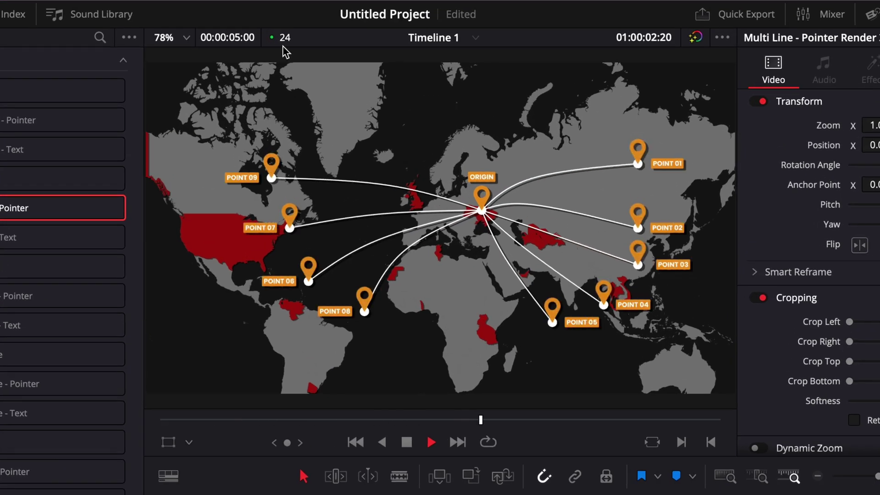
key("space")
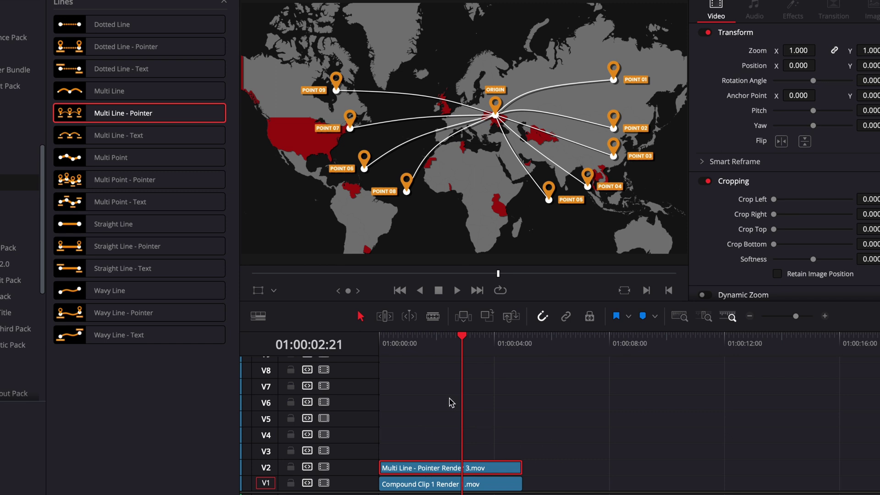
key("Home")
key("space")
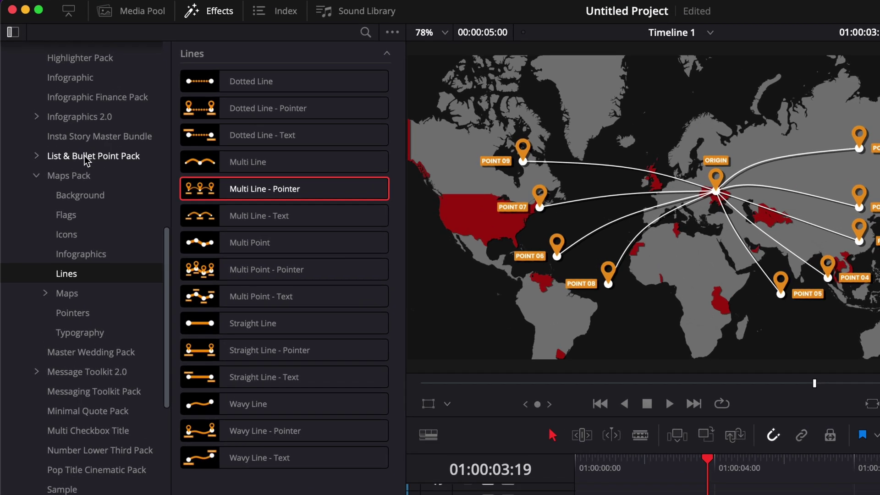
- Place List 01 from the List & Bullet Point Pack on V1 after the map clip and play it
left_click(46, 129)
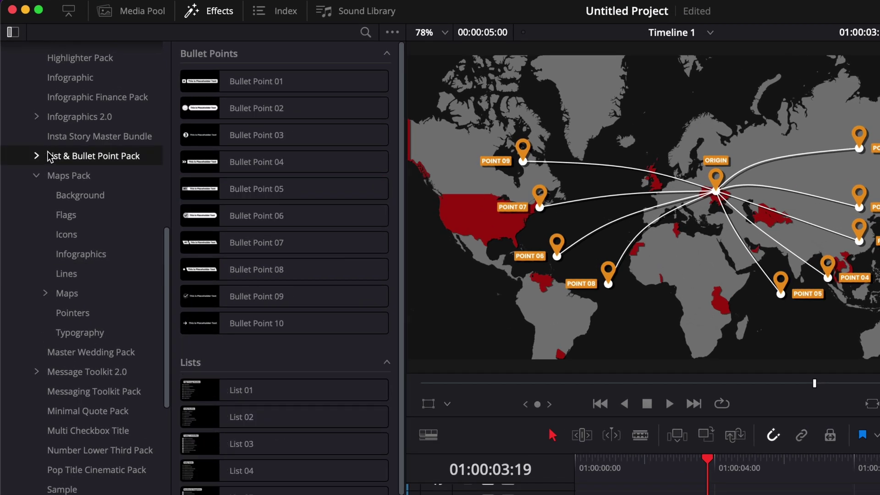
left_click_drag(241, 390, 879, 494)
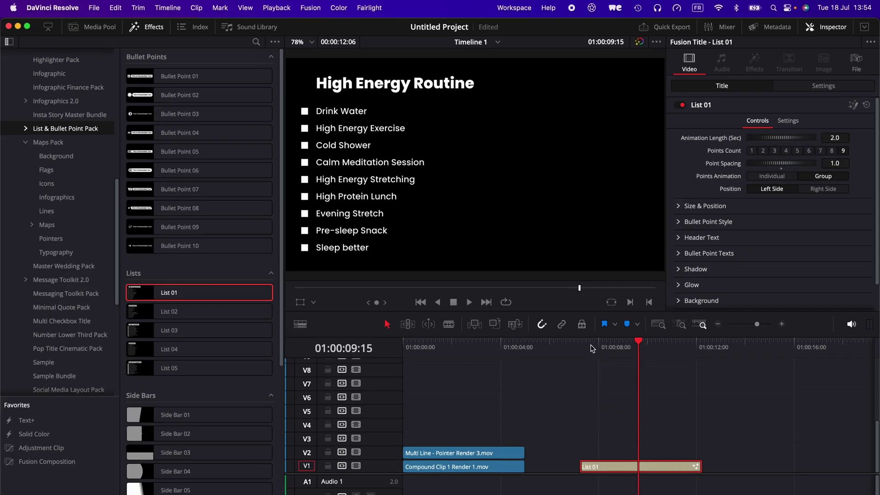
left_click(439, 485)
key("space")
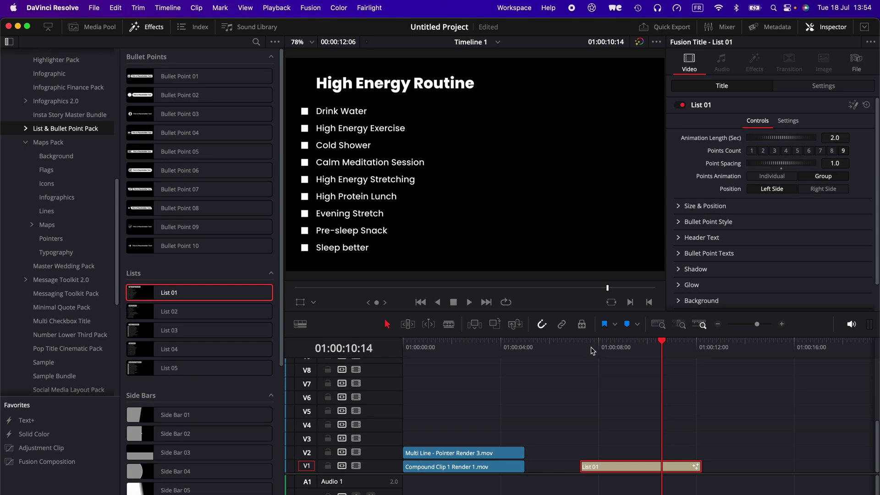
left_click(591, 351)
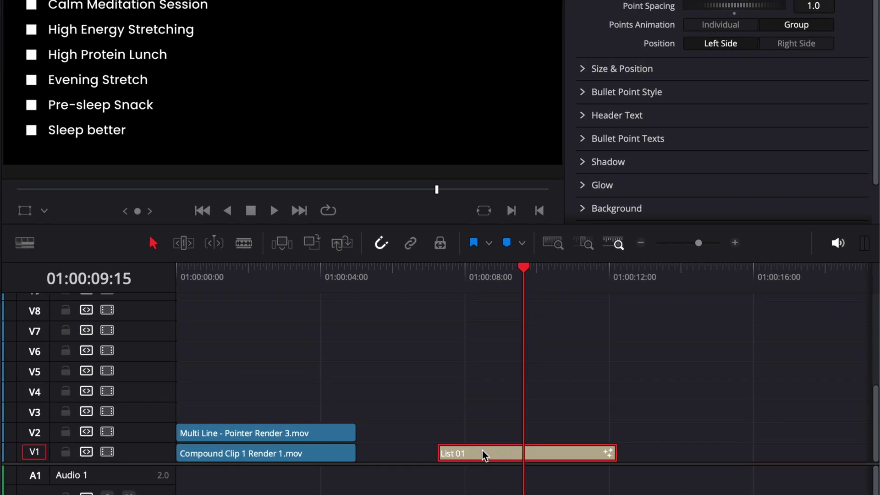
- Render the List 01 title in place as List 01 Render 1.mov and preview it
right_click(611, 466)
left_click(522, 218)
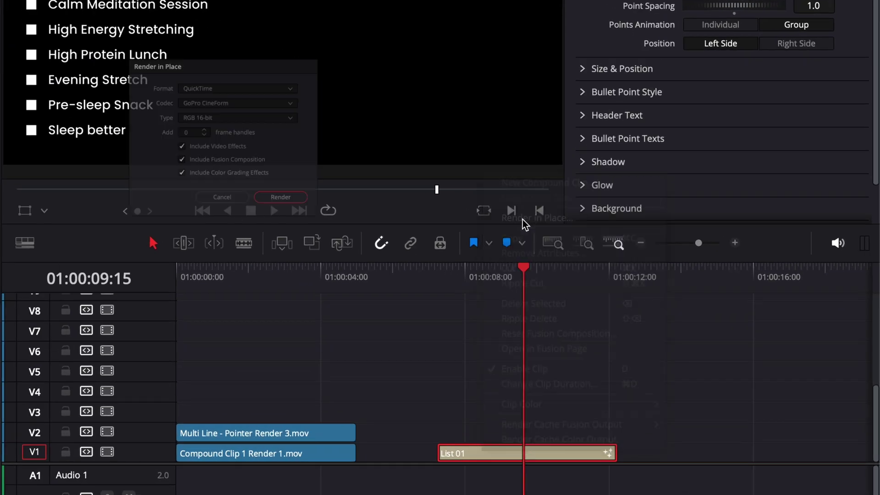
left_click(304, 229)
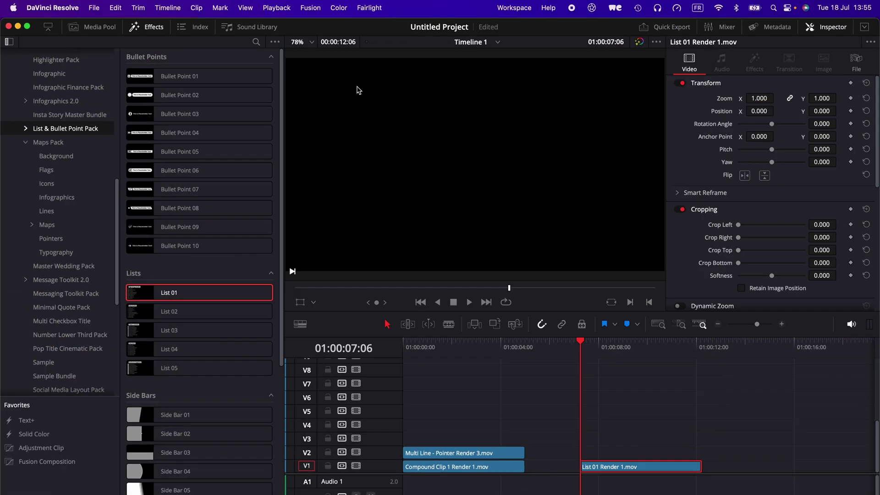
key("space")
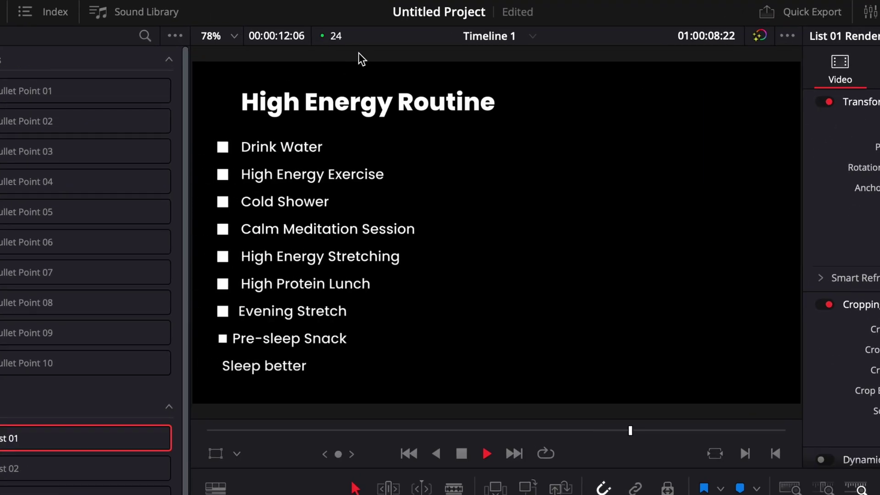
key("space")
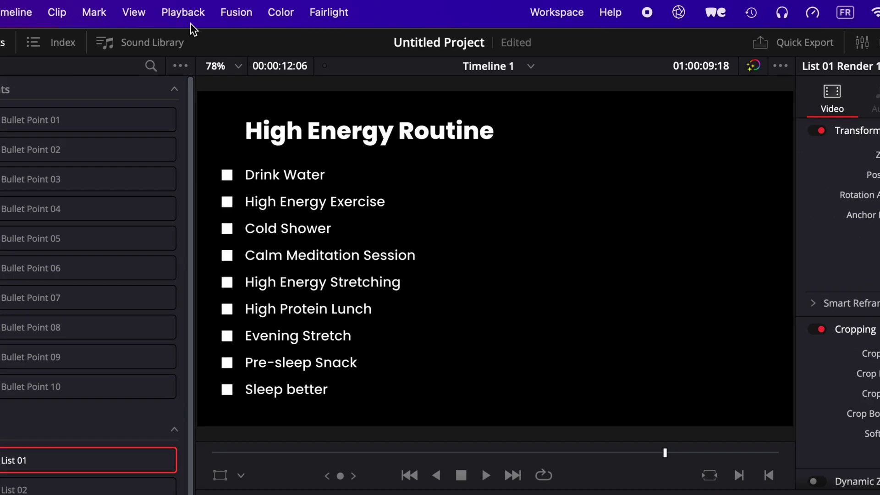
left_click(277, 8)
mouse_move(217, 114)
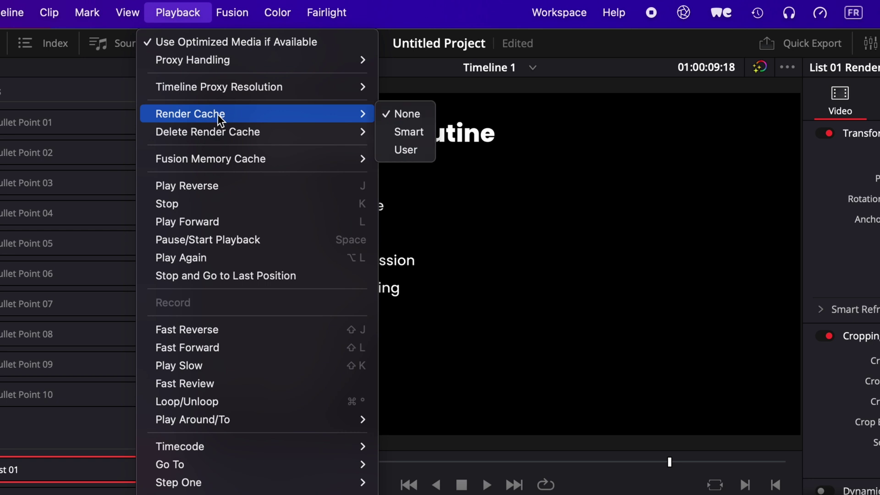
mouse_move(227, 87)
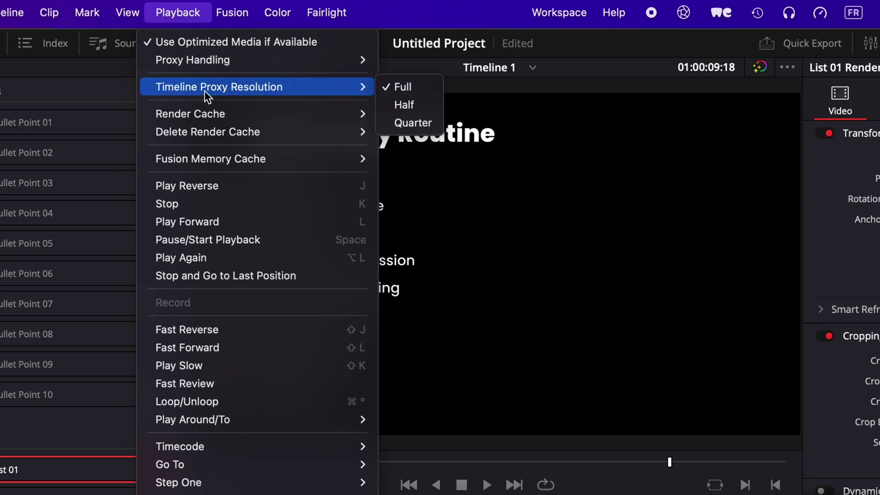
key("Escape")
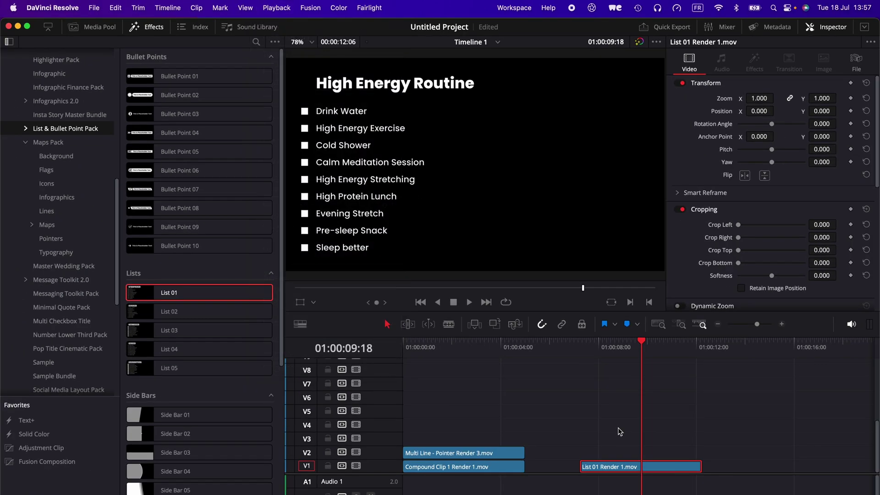